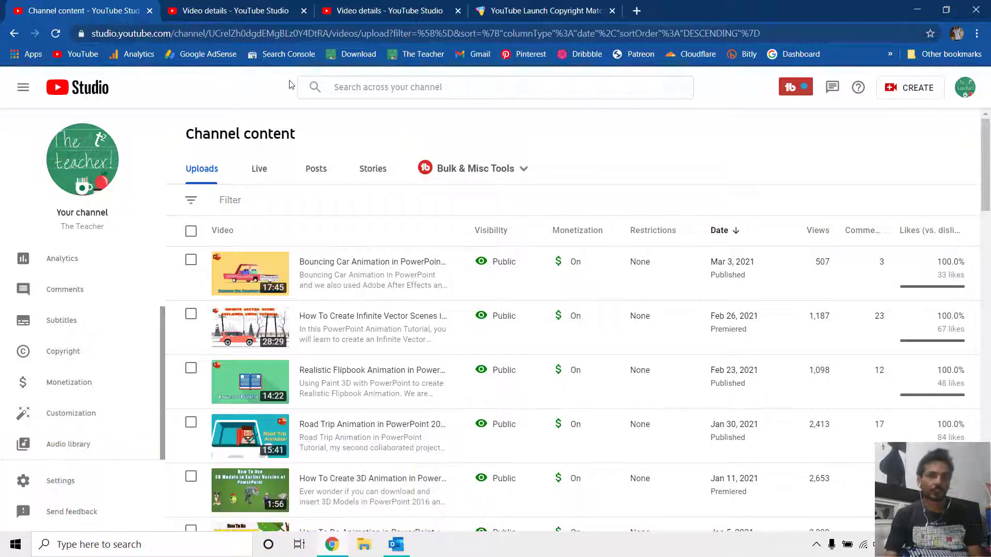
Check the license options on the Circle Around Me intro draft, keeping Standard YouTube License
click(236, 10)
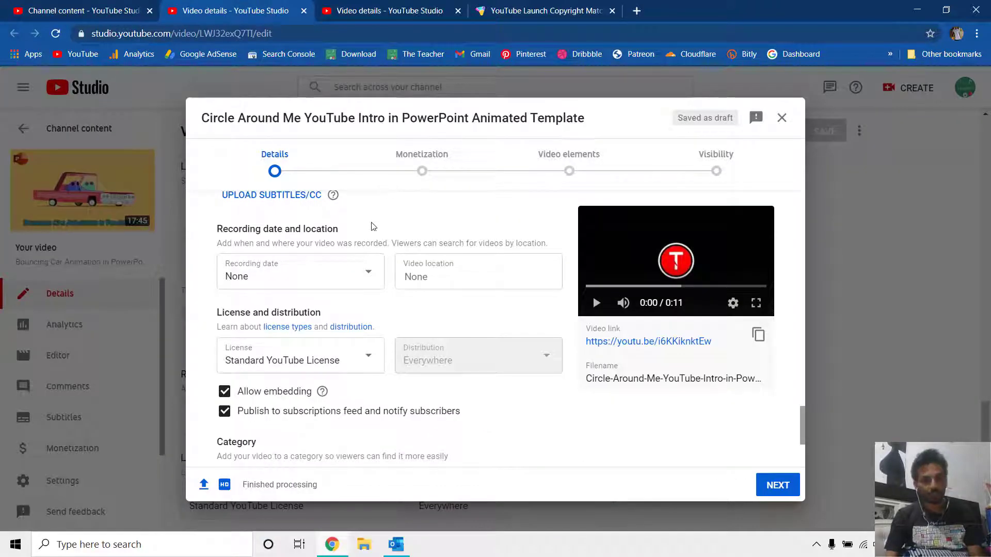
scroll(395, 227, up, 5)
scroll(434, 228, up, 5)
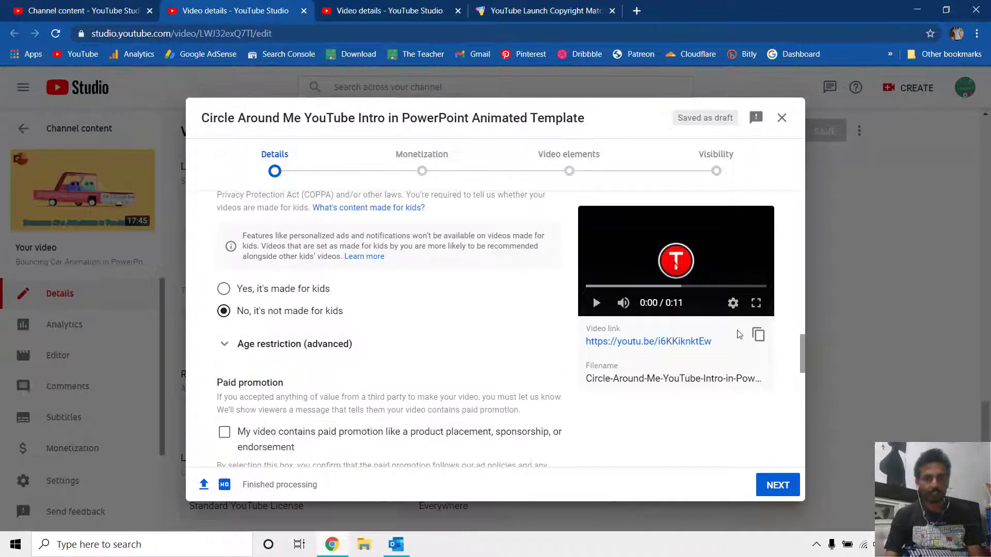
mouse_move(801, 344)
mouse_down()
mouse_move(801, 170)
mouse_move(778, 438)
mouse_up()
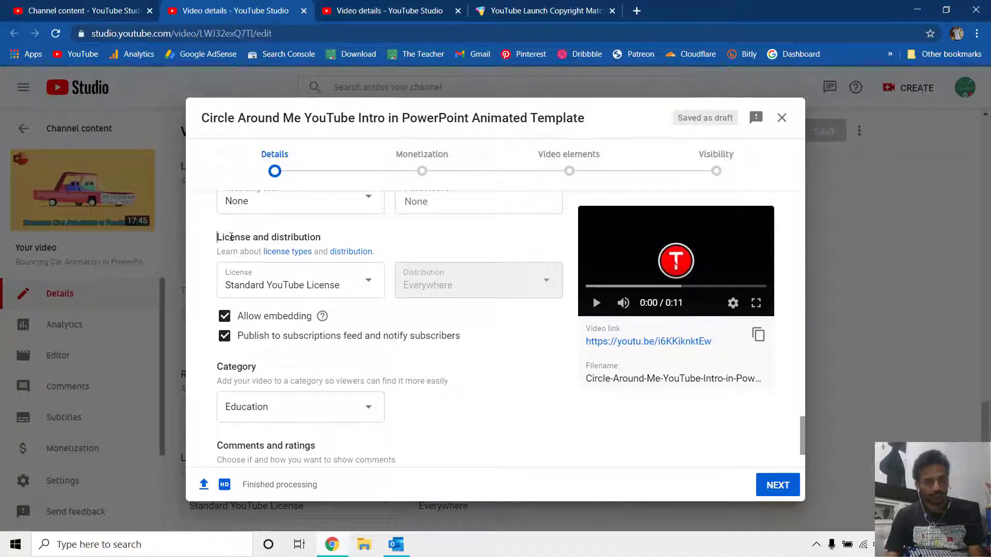
drag(218, 238, 334, 241)
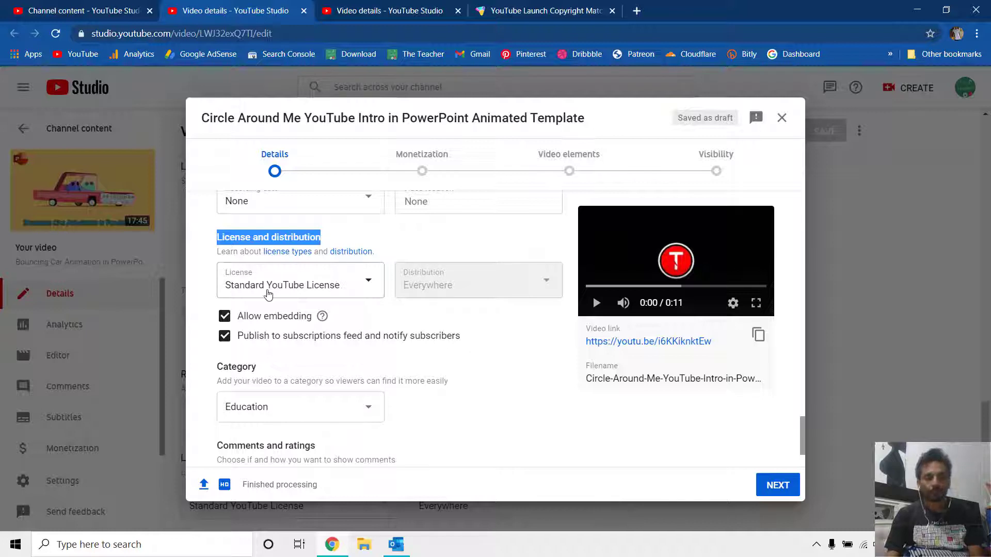
click(357, 285)
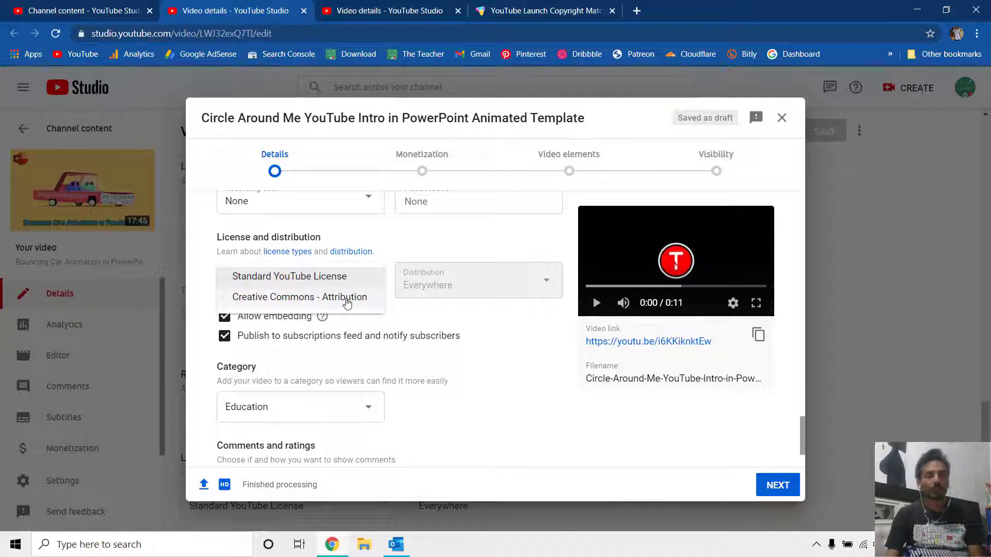
click(312, 279)
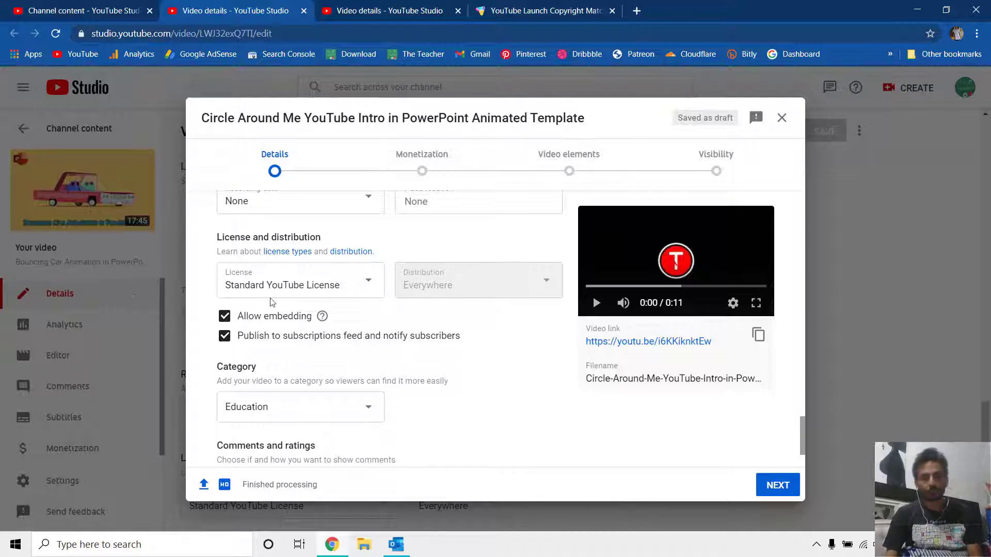
Review the Bouncing Car Animation's extra details, then bring up the Vidooly Copyright Match article
click(86, 11)
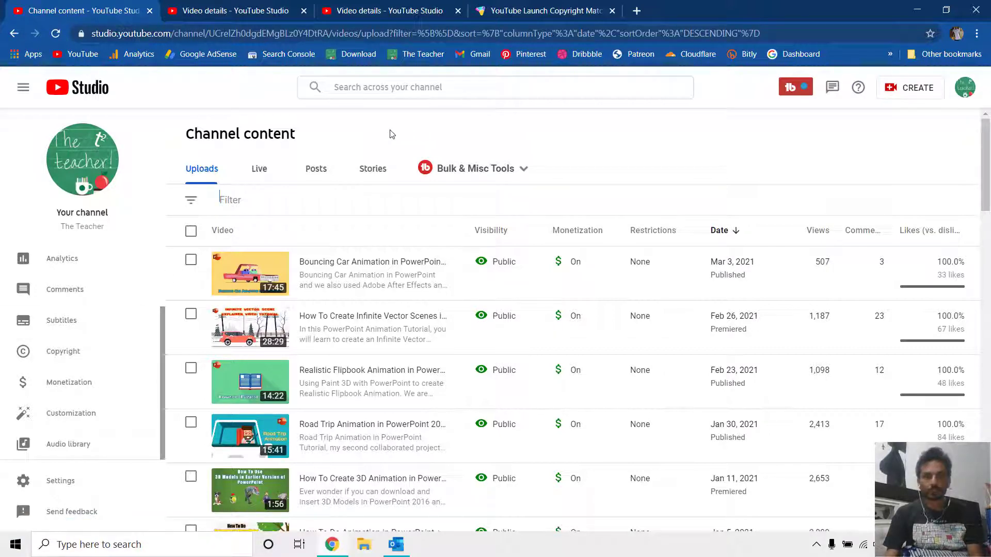
click(371, 10)
scroll(251, 283, down, 5)
scroll(251, 283, down, 5)
scroll(250, 282, down, 3)
scroll(496, 309, down, 5)
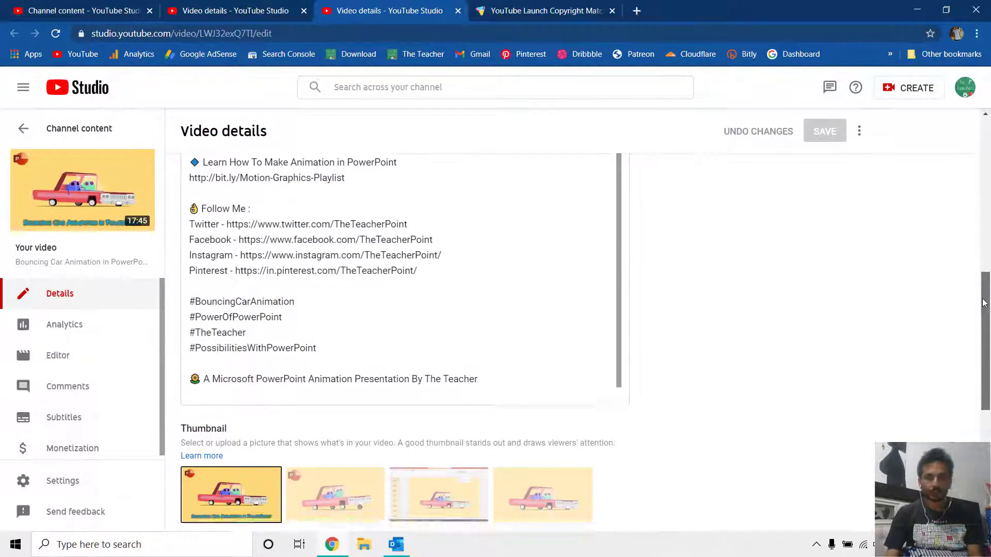
scroll(496, 310, down, 5)
scroll(496, 310, down, 3)
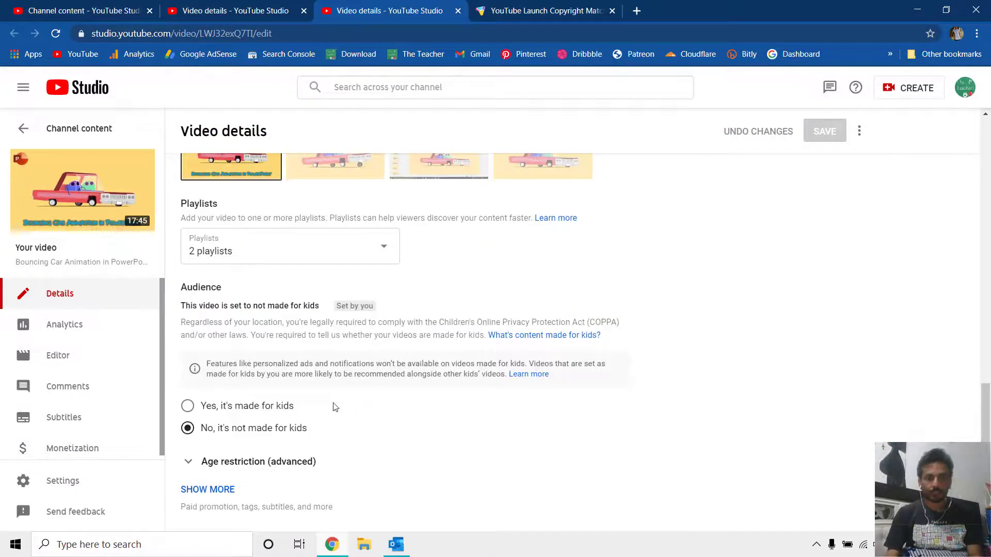
click(208, 490)
scroll(377, 401, down, 5)
scroll(377, 401, down, 4)
scroll(377, 401, down, 6)
scroll(234, 320, down, 2)
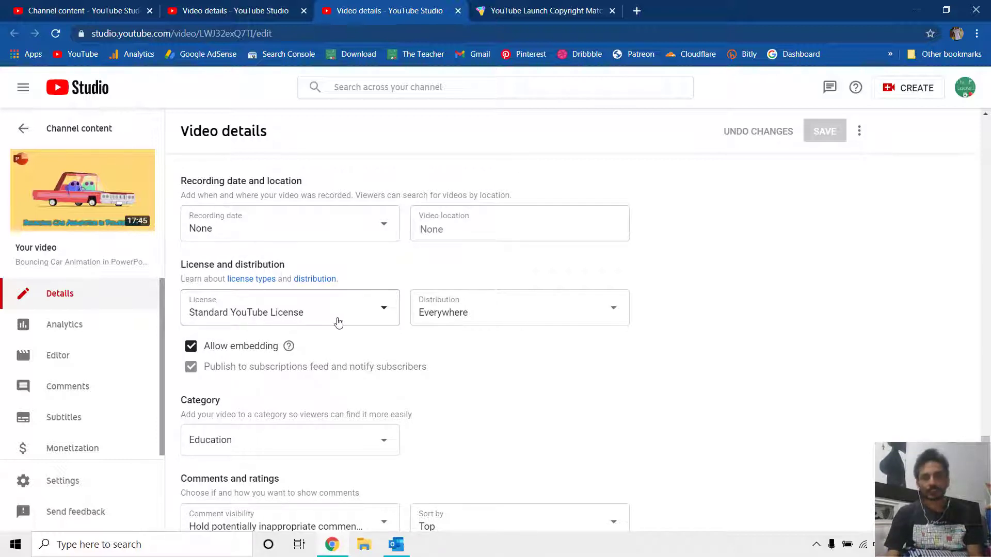
click(61, 10)
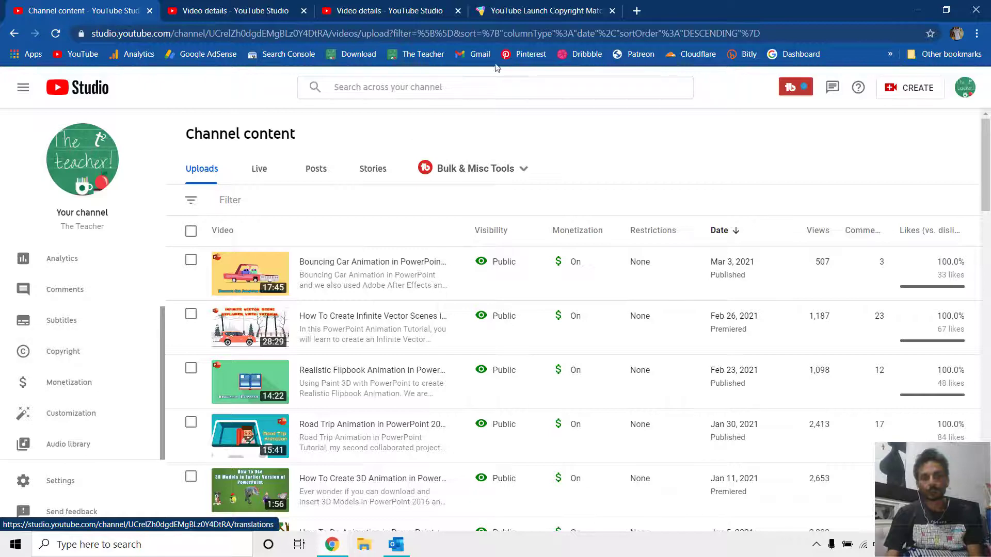
click(542, 11)
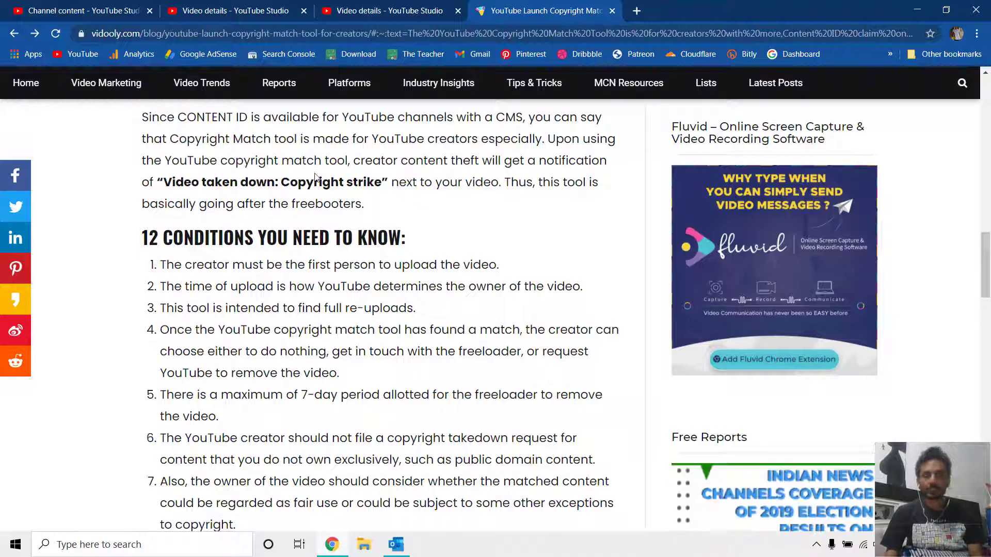
scroll(316, 177, down, 1)
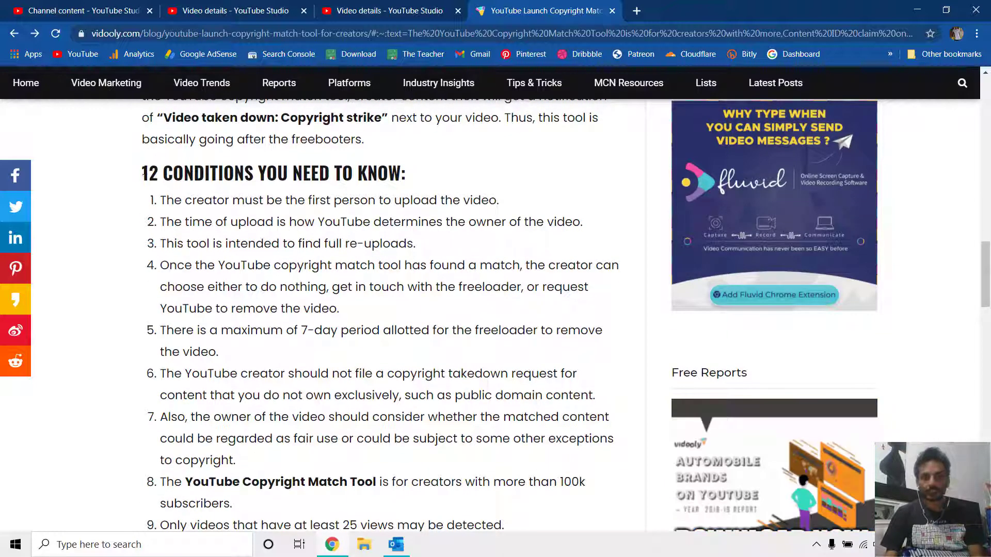
drag(142, 172, 422, 173)
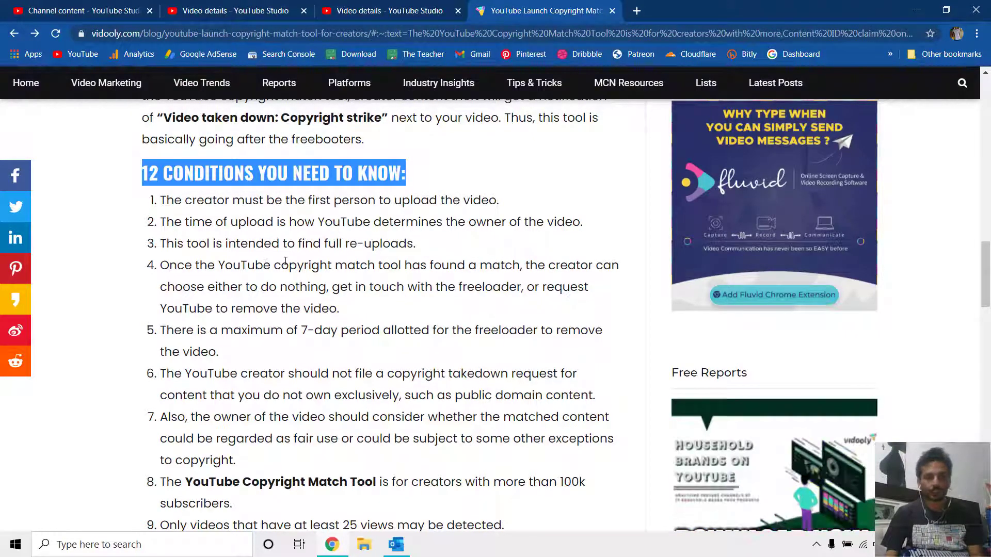
scroll(275, 236, down, 1)
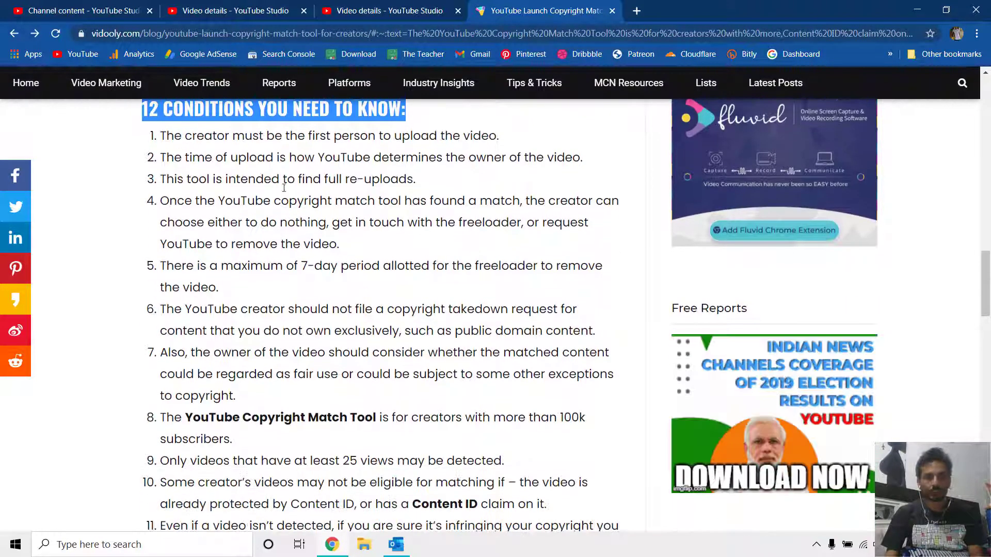
Finish the twelve Copyright Match conditions and switch back to Channel content in YouTube Studio
click(242, 178)
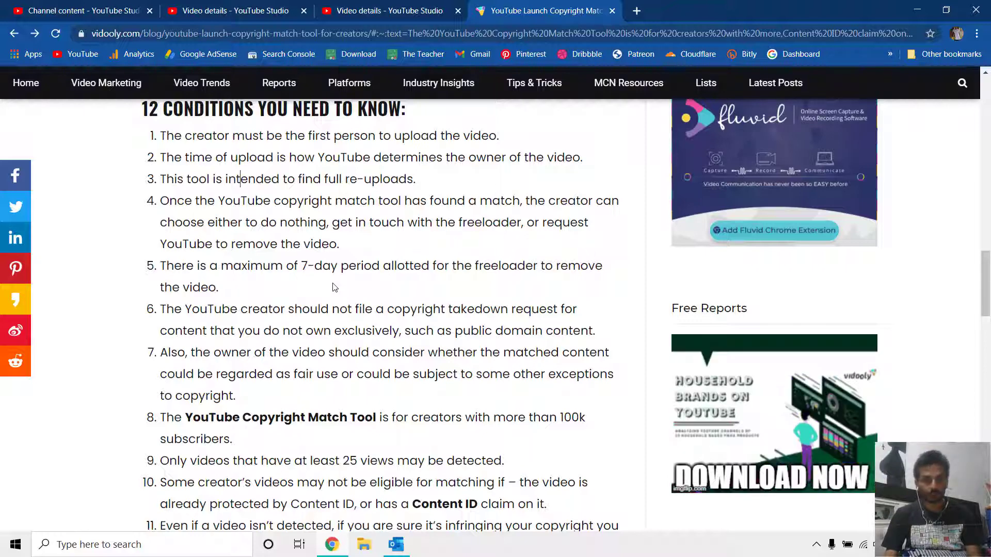
scroll(333, 287, down, 3)
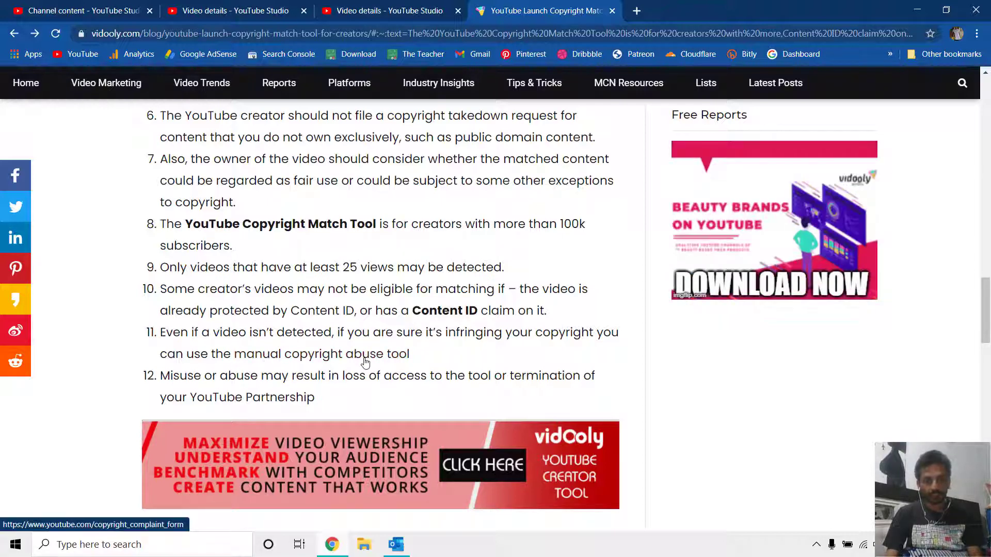
scroll(365, 360, down, 1)
click(77, 10)
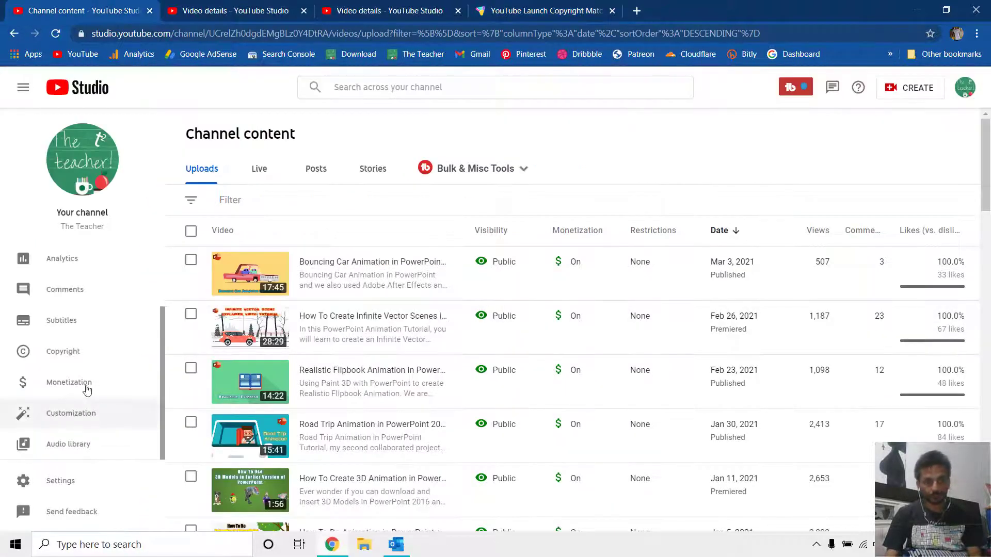
Go to Copyright's Removal requests and expand, then collapse, the first resolved request
click(79, 353)
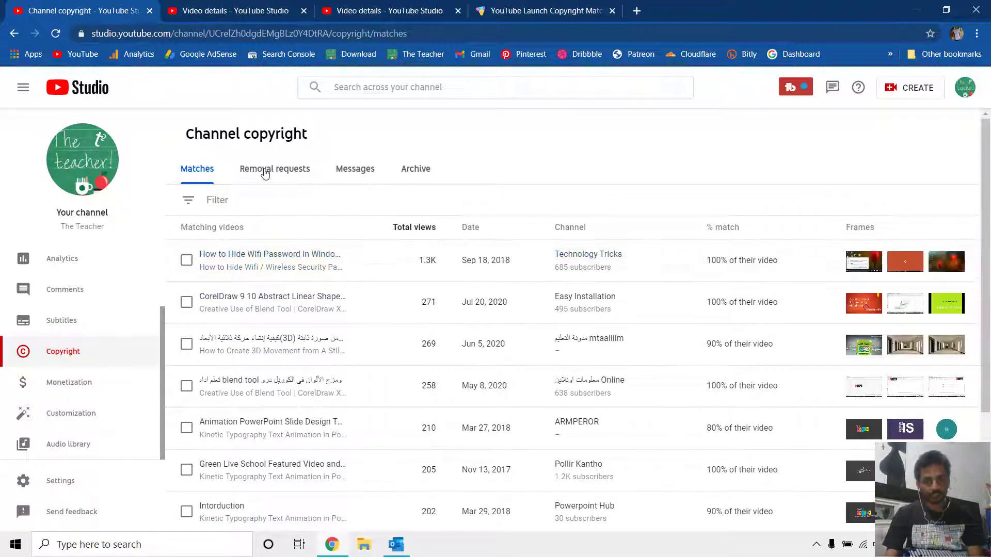
click(265, 169)
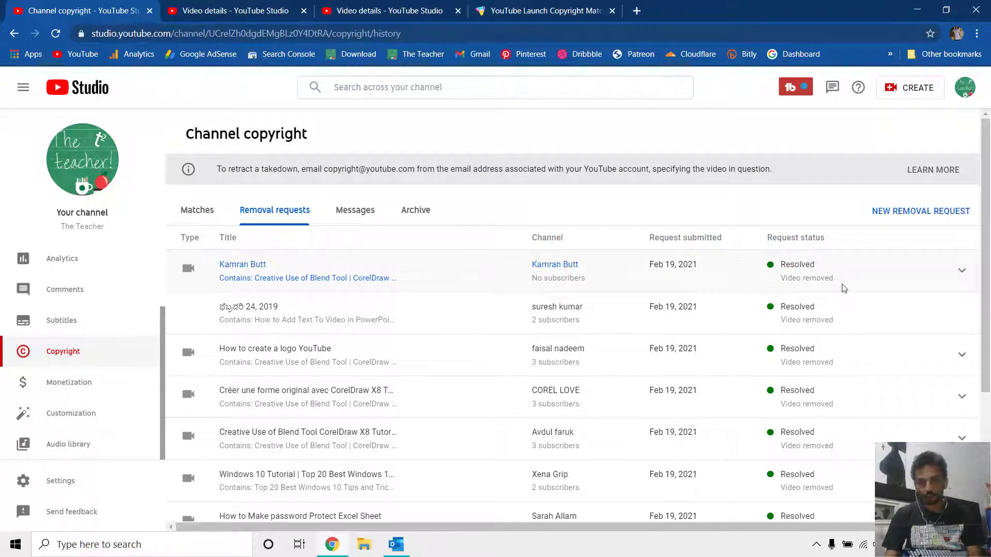
click(961, 270)
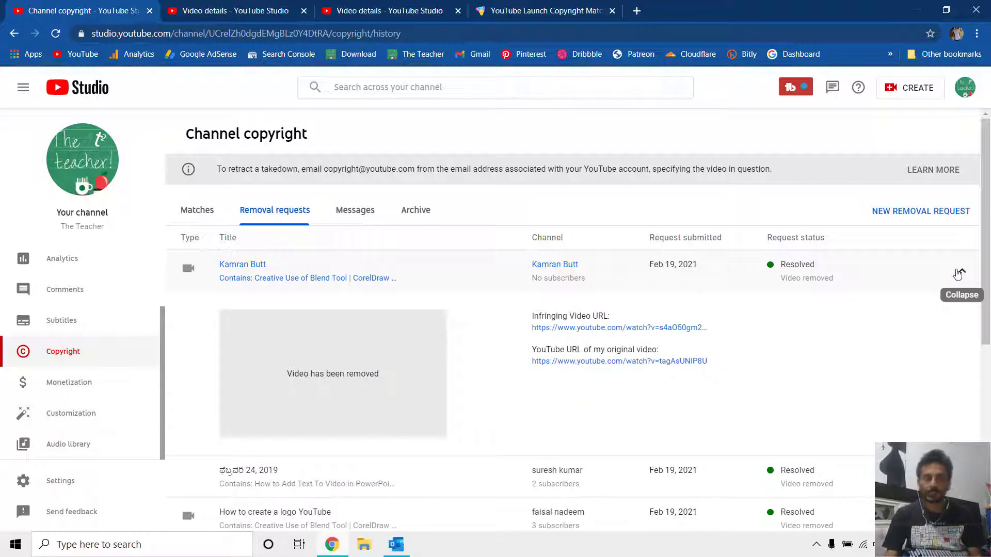
click(963, 272)
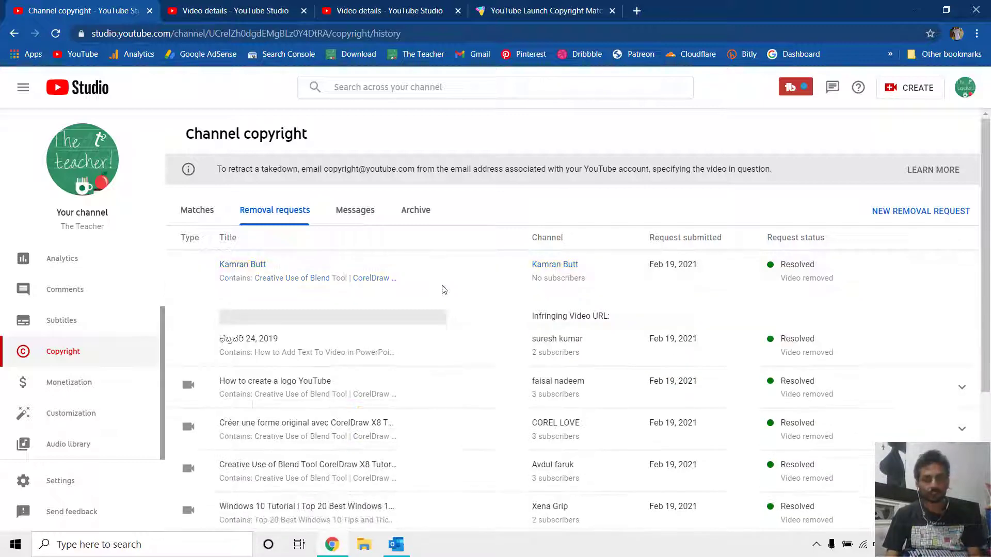
Show the Matches list at 50 rows per page and highlight the first result's 100% match
click(197, 210)
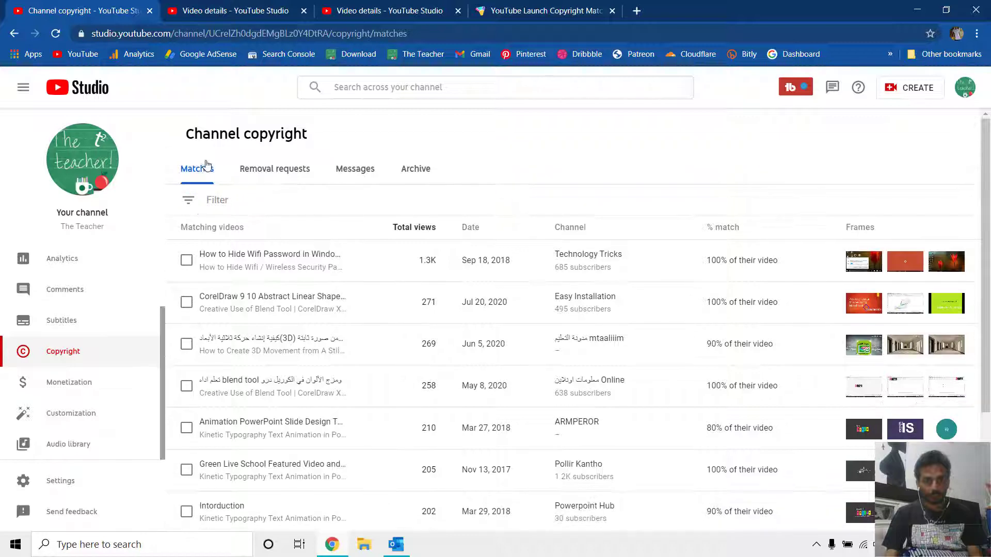
scroll(263, 263, down, 3)
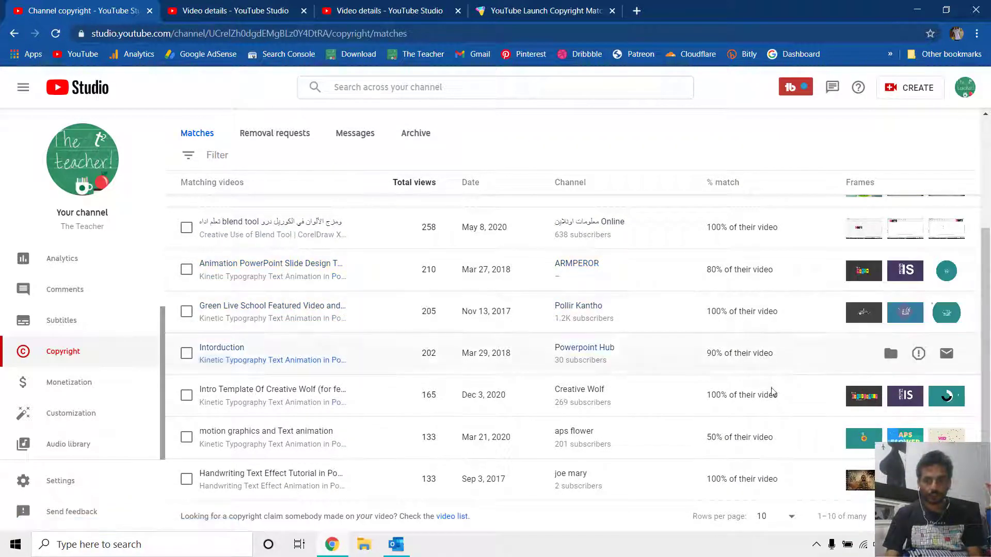
click(782, 519)
click(780, 521)
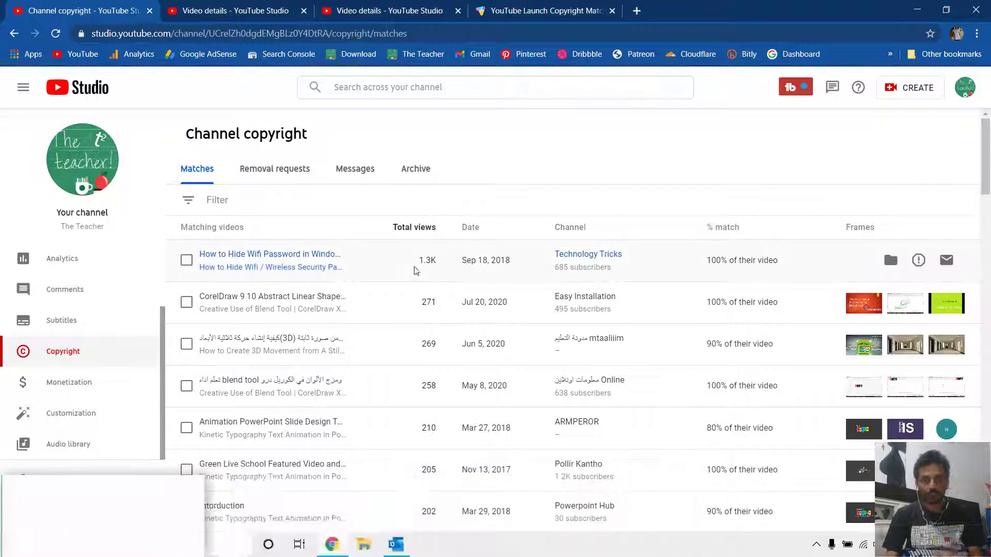
mouse_move(707, 262)
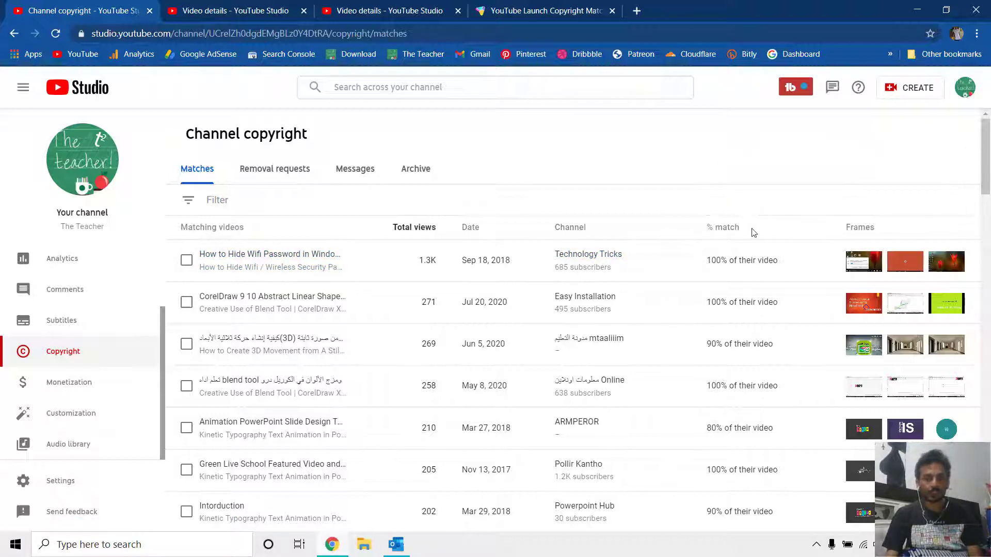
mouse_move(496, 260)
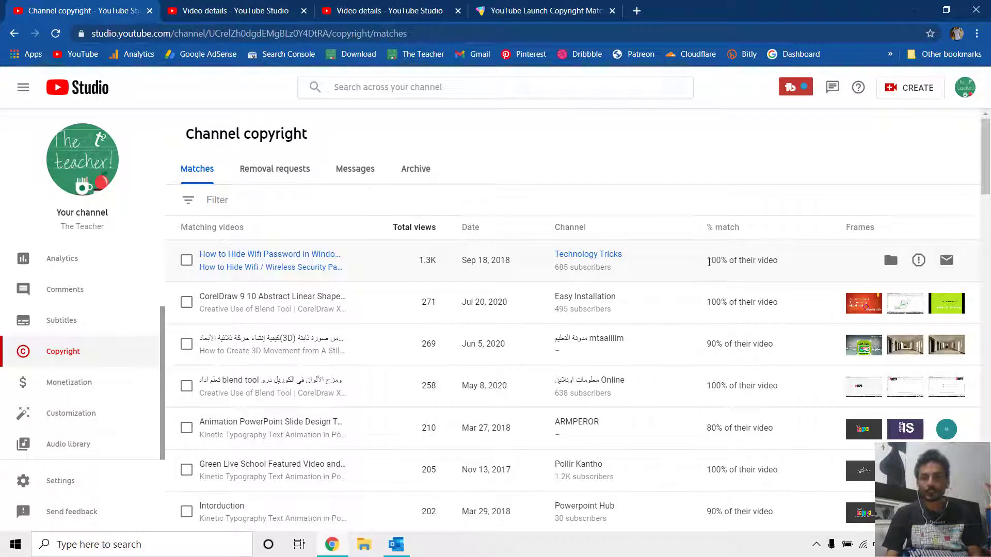
drag(707, 261, 785, 264)
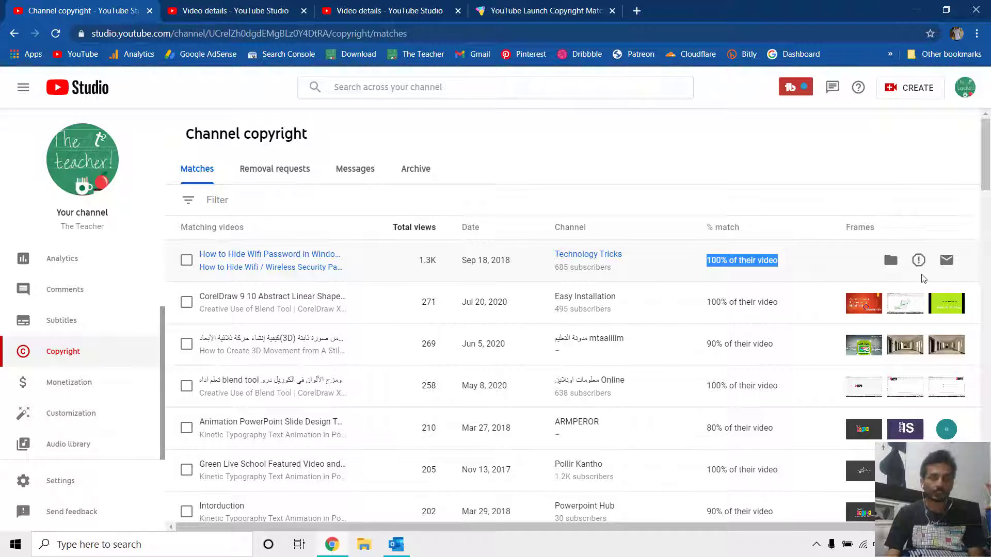
Play the copied Wifi password video up to about one minute, then pause it
click(263, 254)
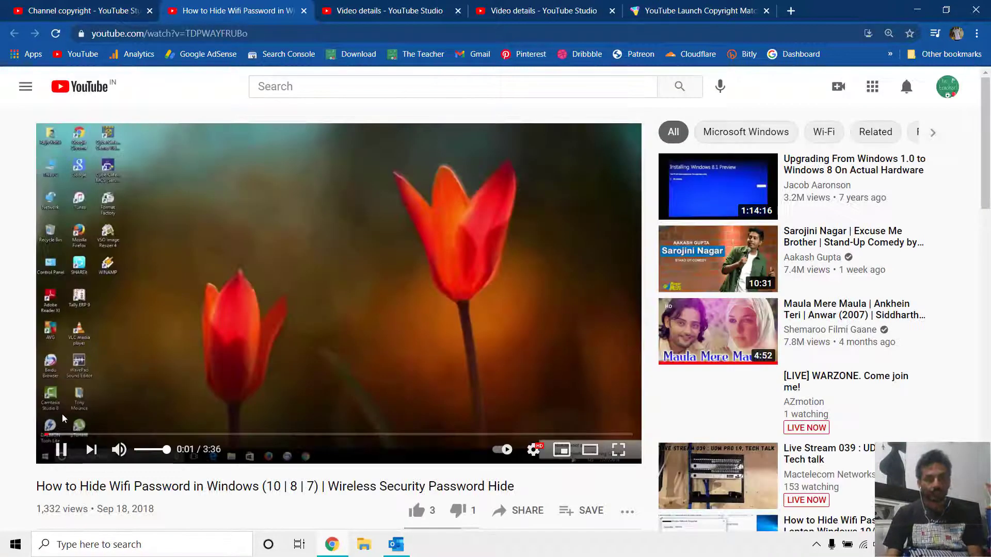
click(92, 434)
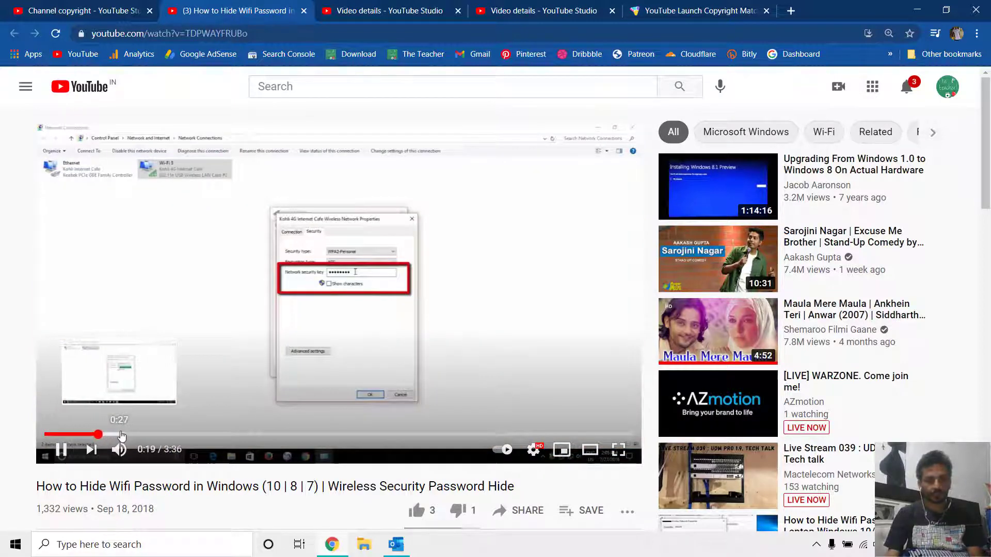
click(124, 434)
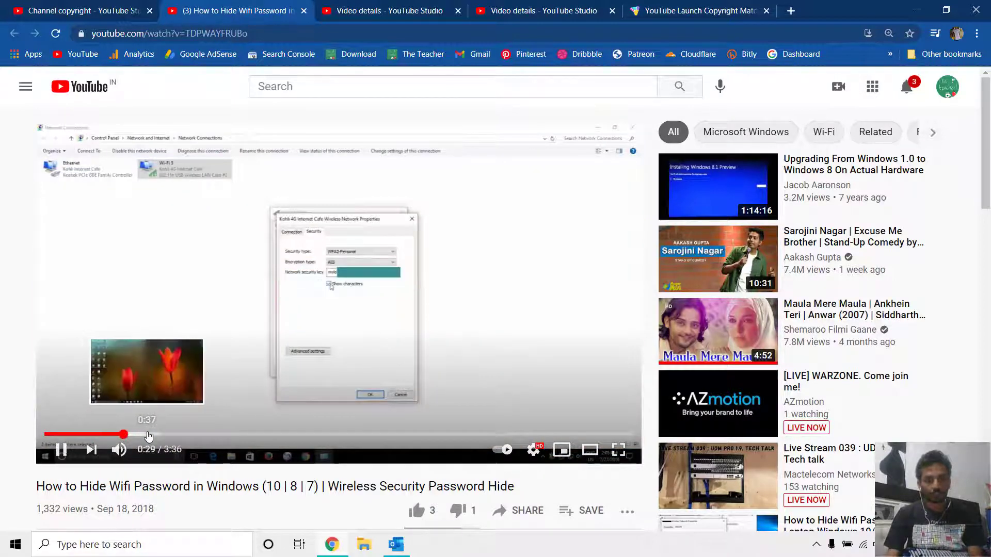
click(148, 436)
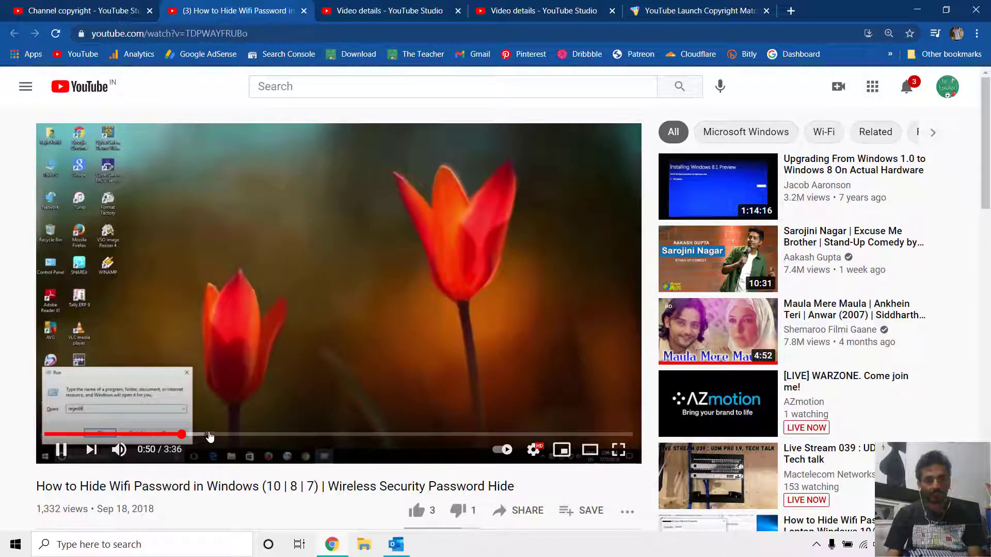
click(209, 435)
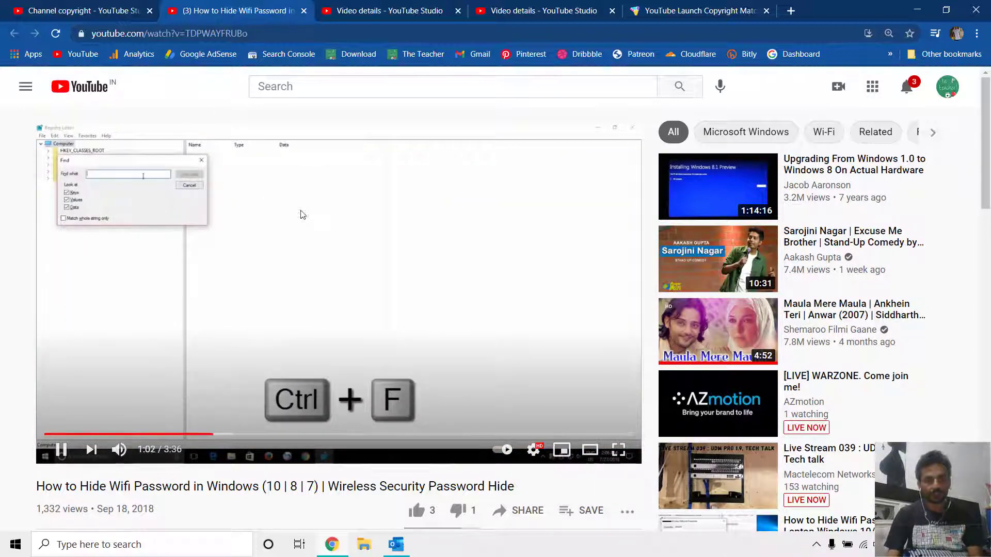
click(303, 215)
Play The Teacher's original Wifi password video from the matches list and skip ahead in it
click(49, 11)
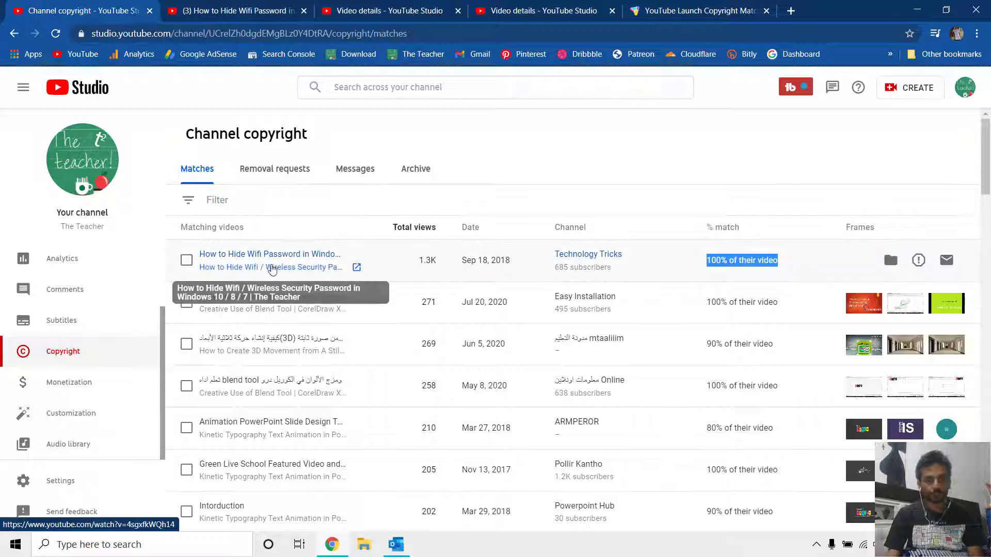
click(271, 267)
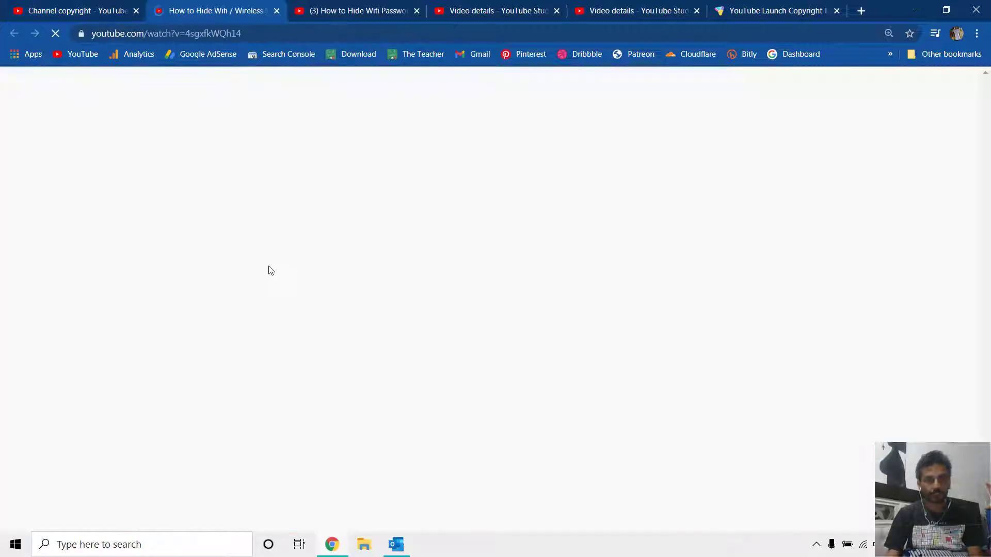
scroll(247, 325, down, 1)
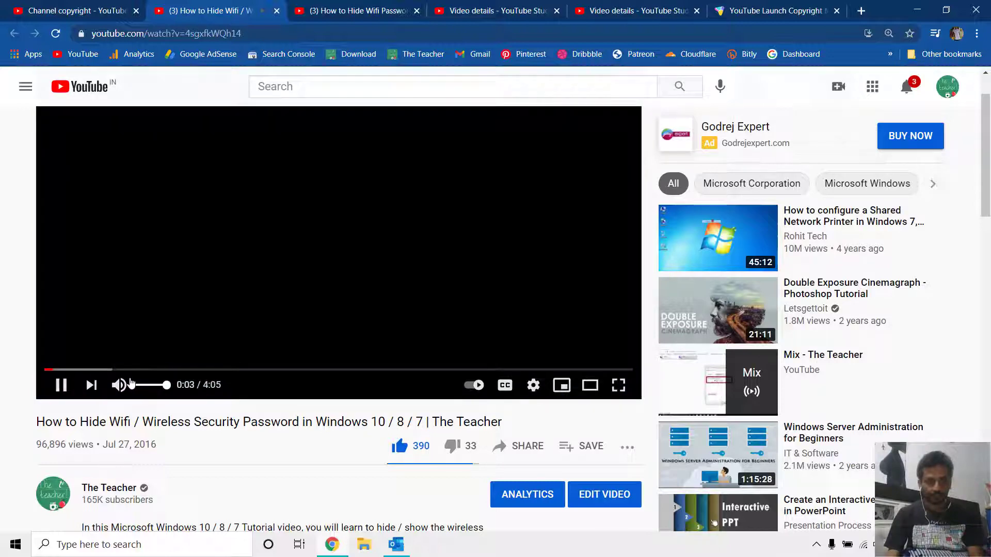
click(74, 369)
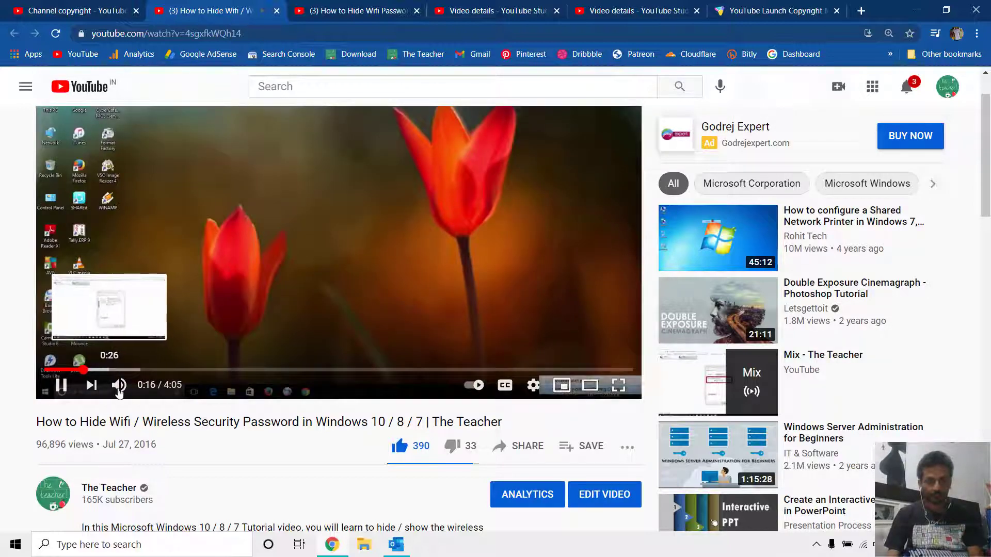
scroll(188, 280, up, 1)
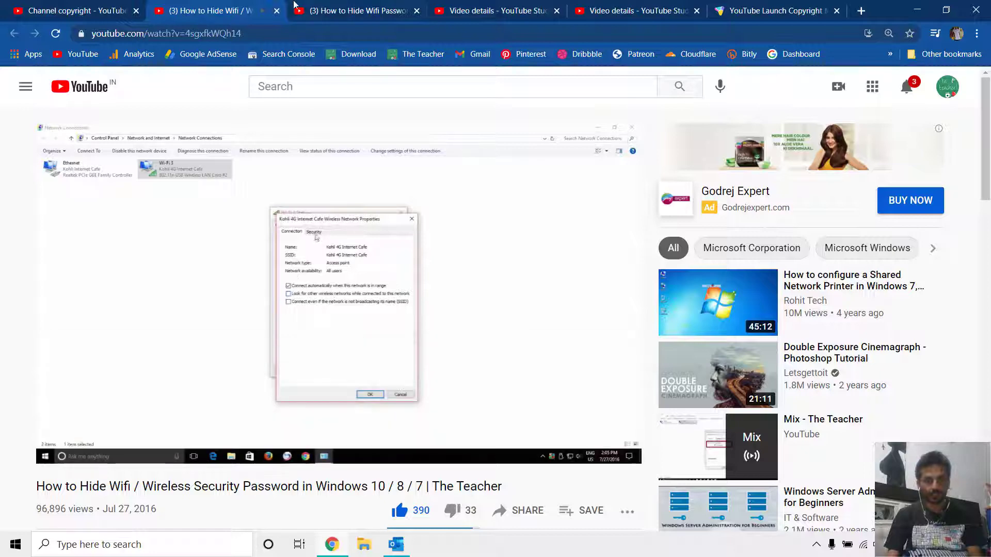
Return to the copyright matches page and close the copied video's watch tab
key(ctrl+shift+Tab)
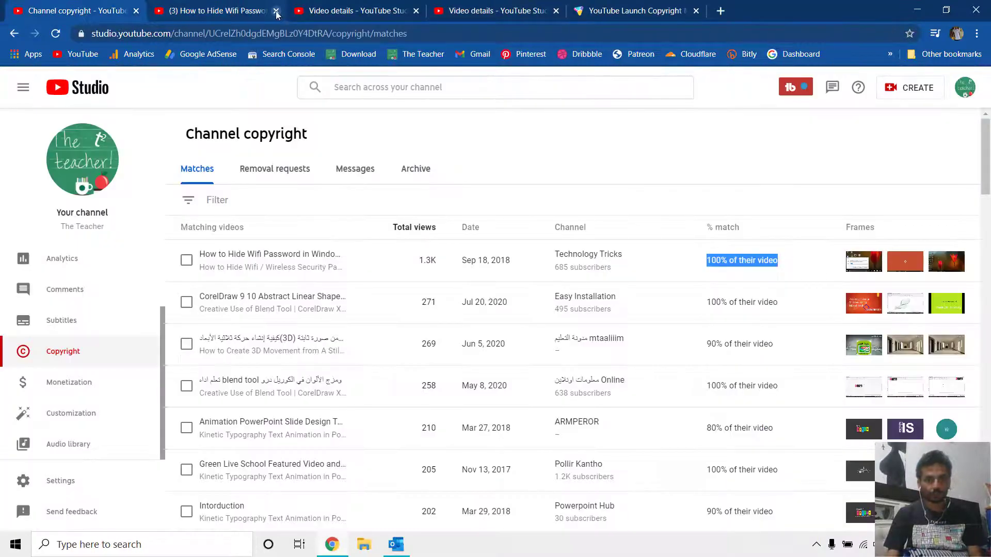
click(277, 10)
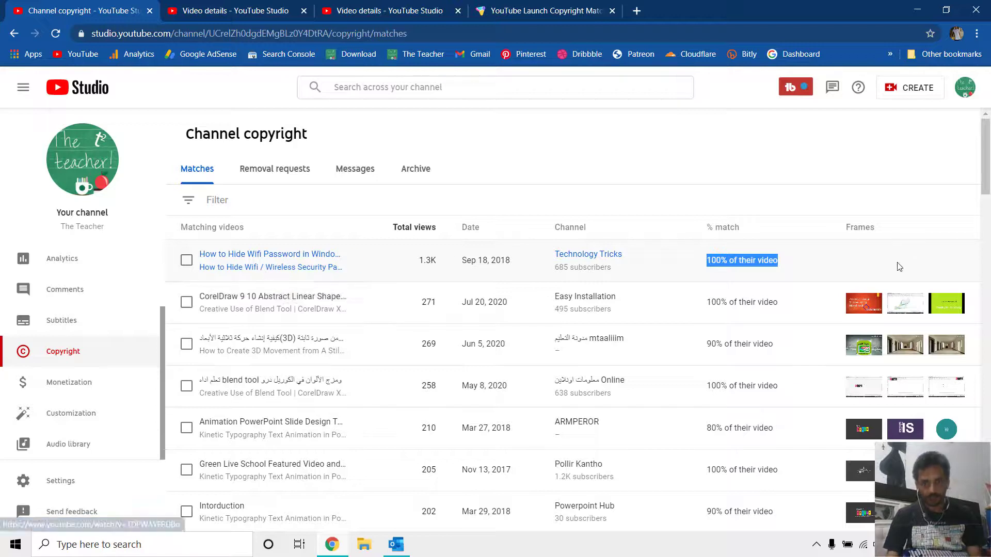
click(797, 161)
mouse_move(913, 262)
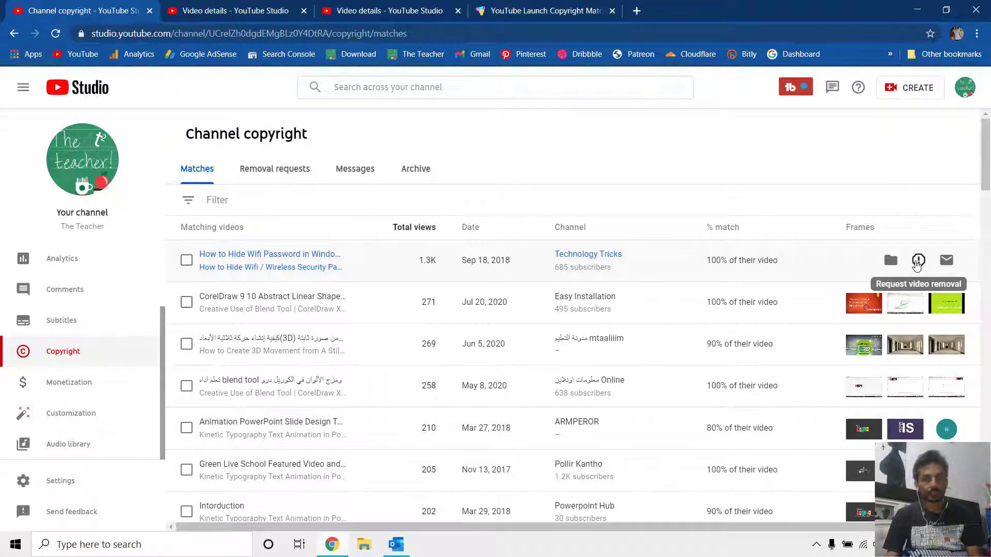
Start a removal request for the Wifi password copy with relationship 'Content Owner'
click(916, 261)
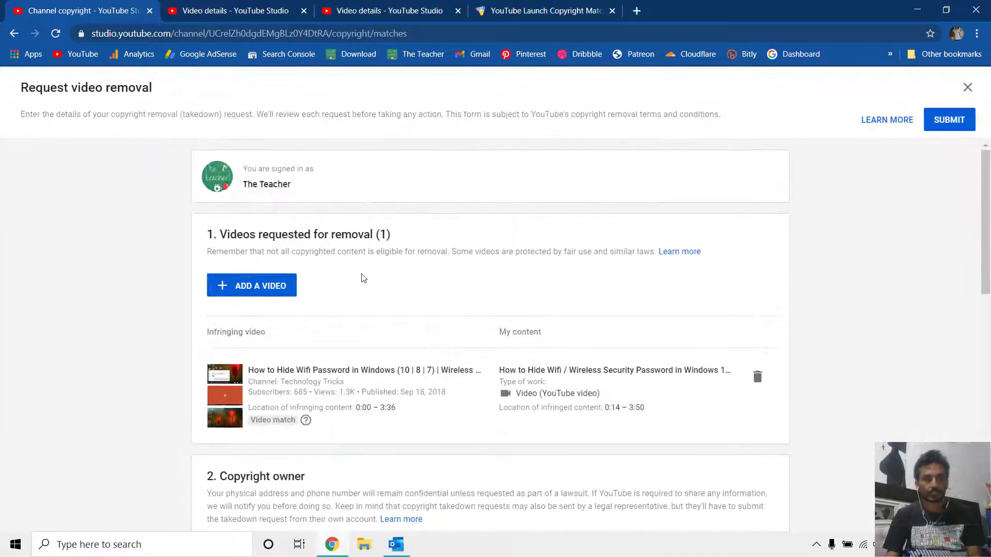
scroll(362, 278, down, 2)
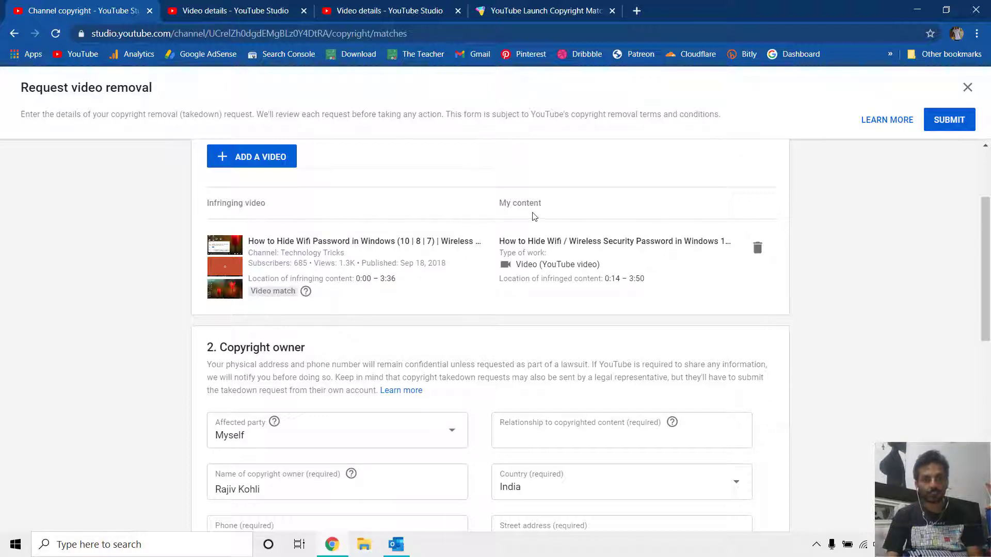
scroll(387, 309, down, 3)
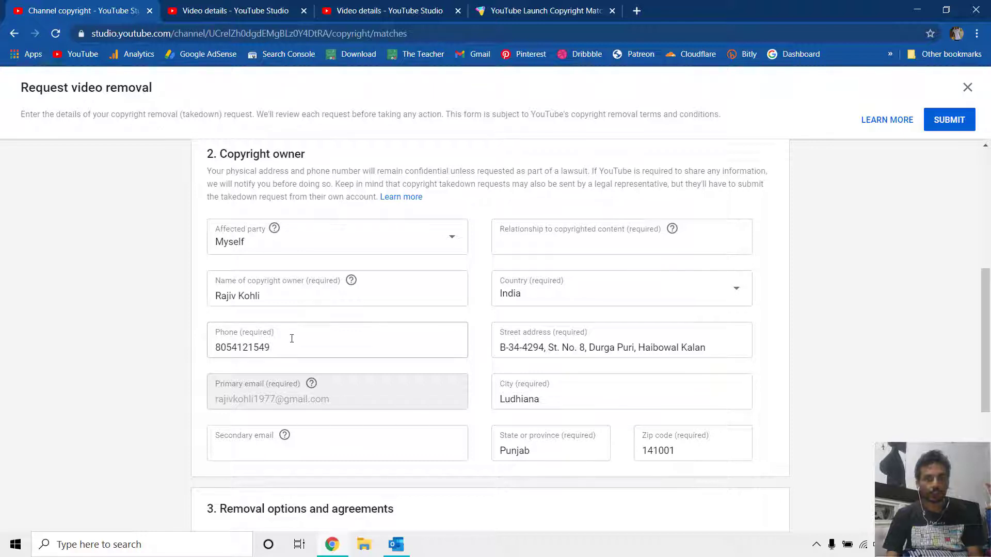
click(534, 246)
text(Content Owner)
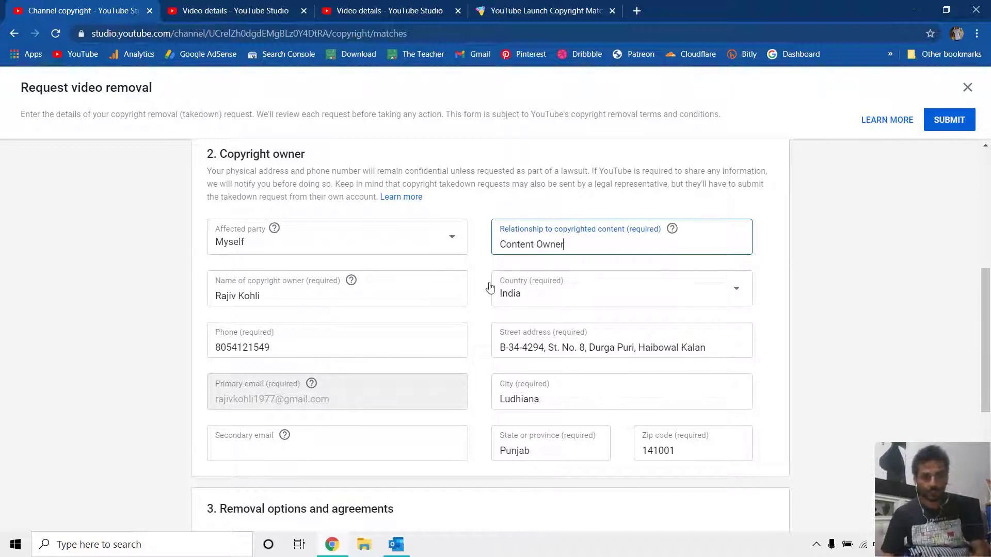
scroll(490, 322, down, 2)
scroll(489, 322, down, 1)
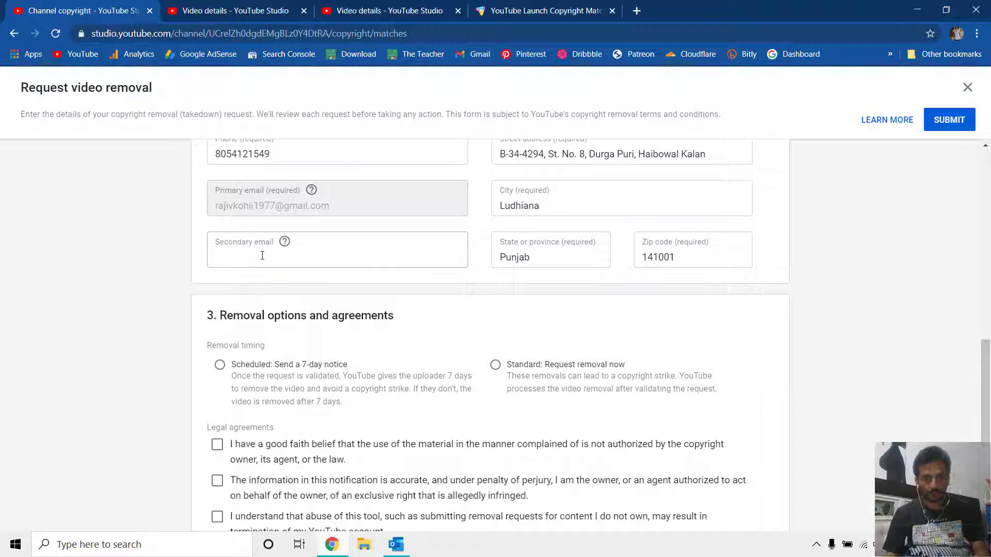
scroll(262, 256, down, 1)
scroll(242, 256, up, 3)
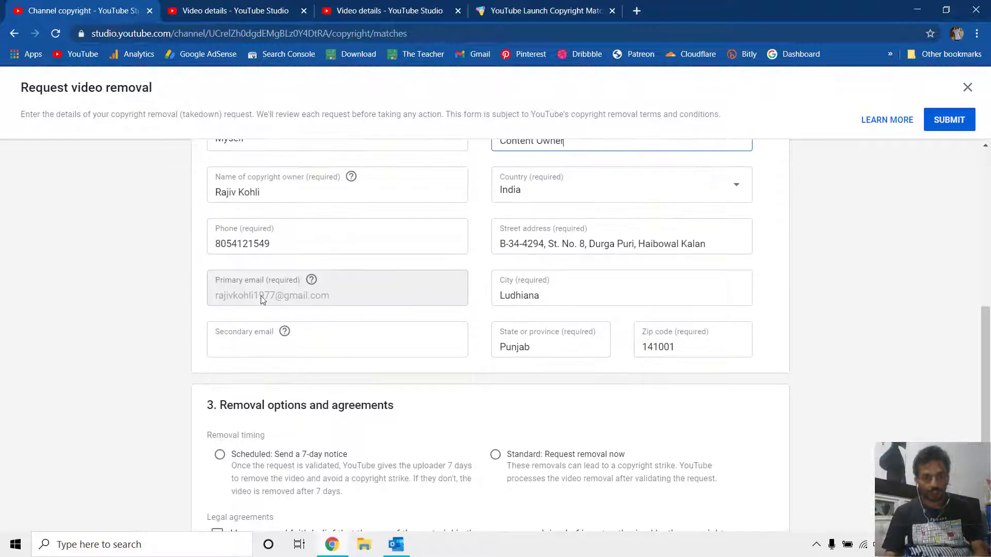
click(239, 350)
scroll(262, 343, down, 2)
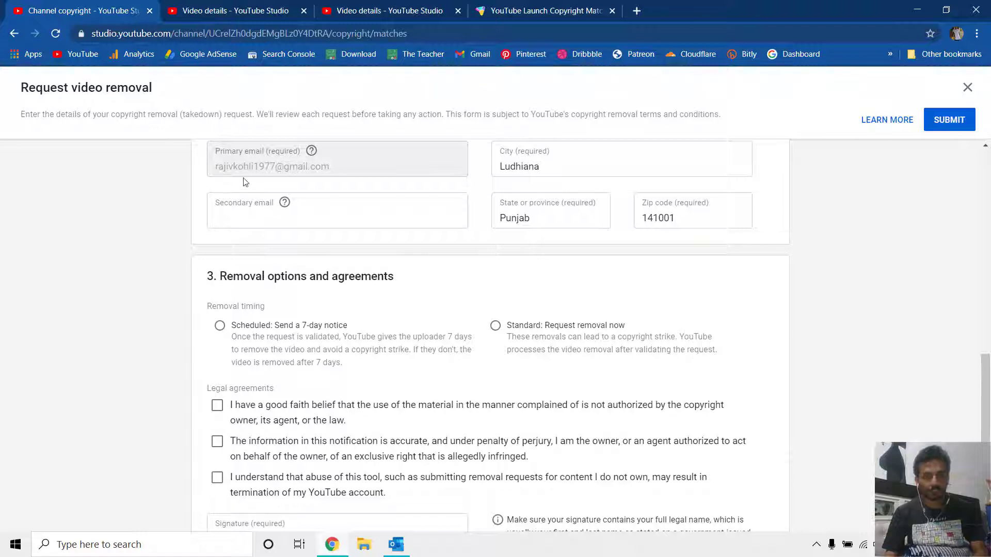
scroll(331, 175, down, 1)
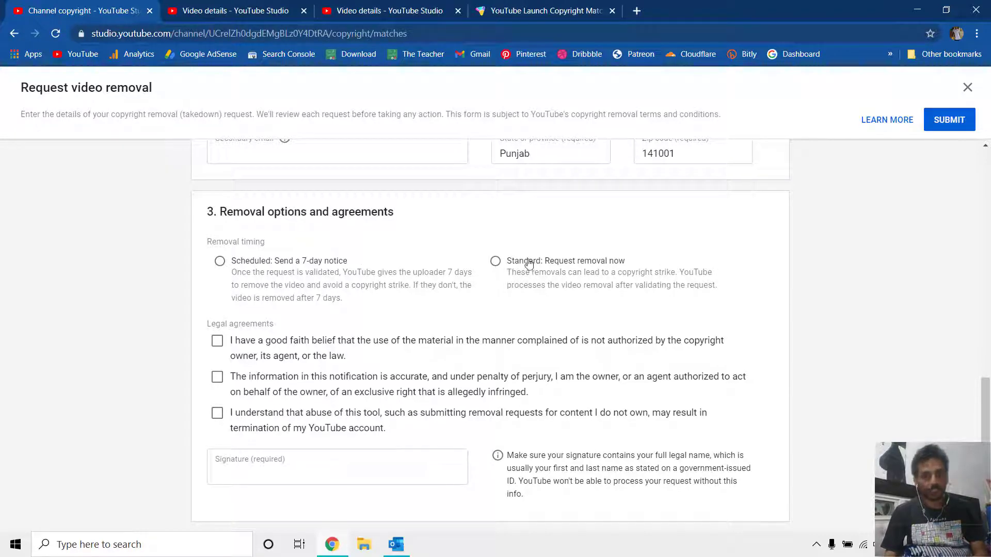
Request removal now, accept all three legal agreements, and begin the signature
click(496, 261)
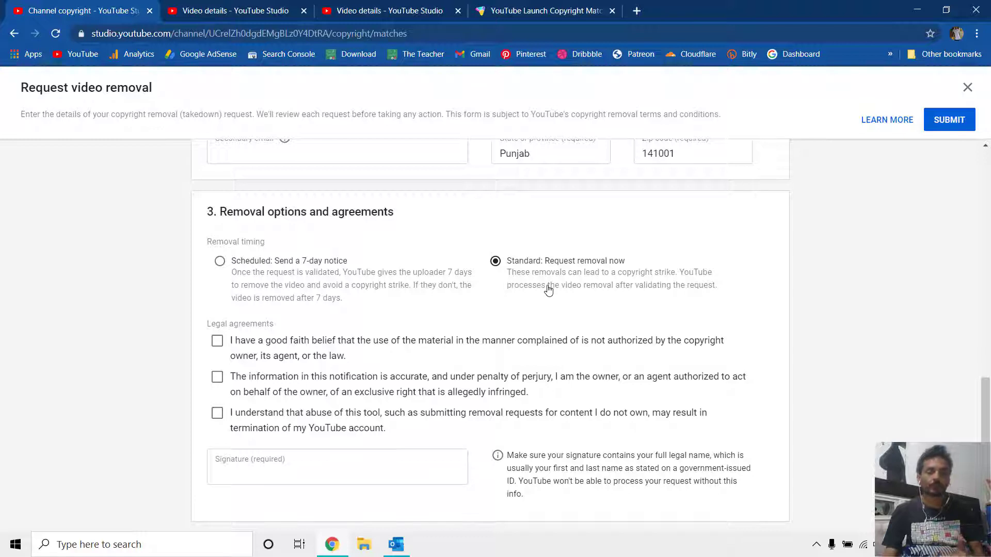
click(218, 340)
click(217, 378)
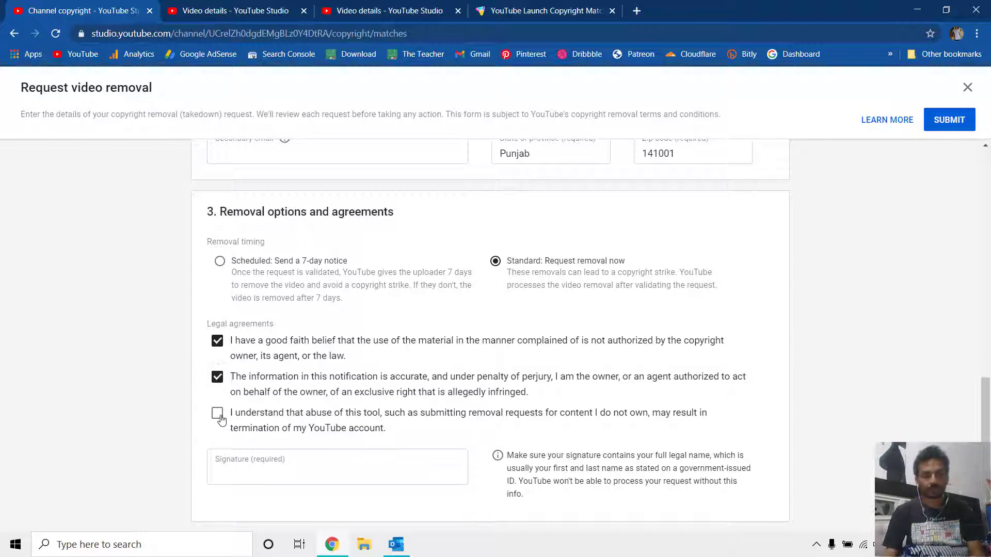
click(218, 414)
click(260, 472)
text(Rajiv Kohli)
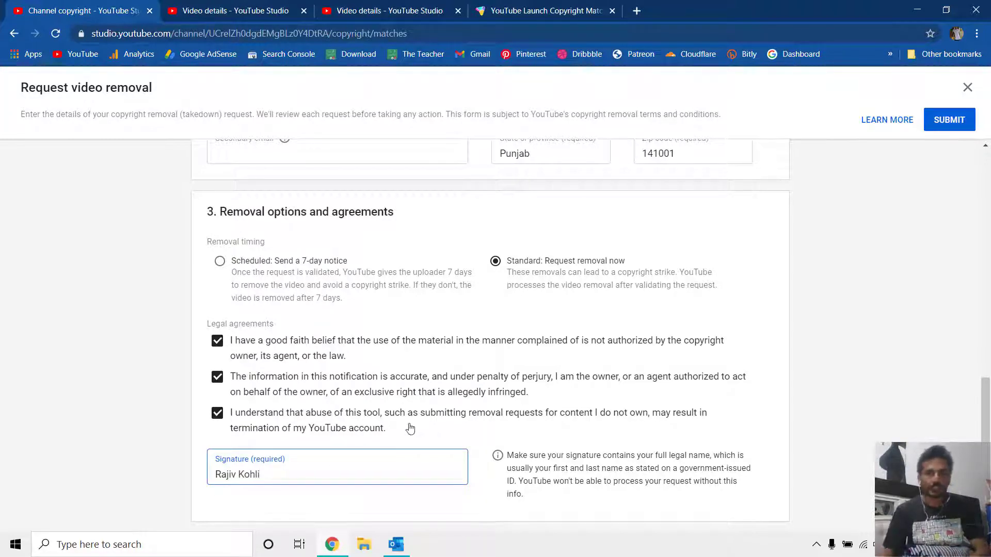
scroll(542, 276, up, 5)
scroll(542, 276, up, 5)
scroll(542, 275, up, 5)
scroll(492, 252, up, 3)
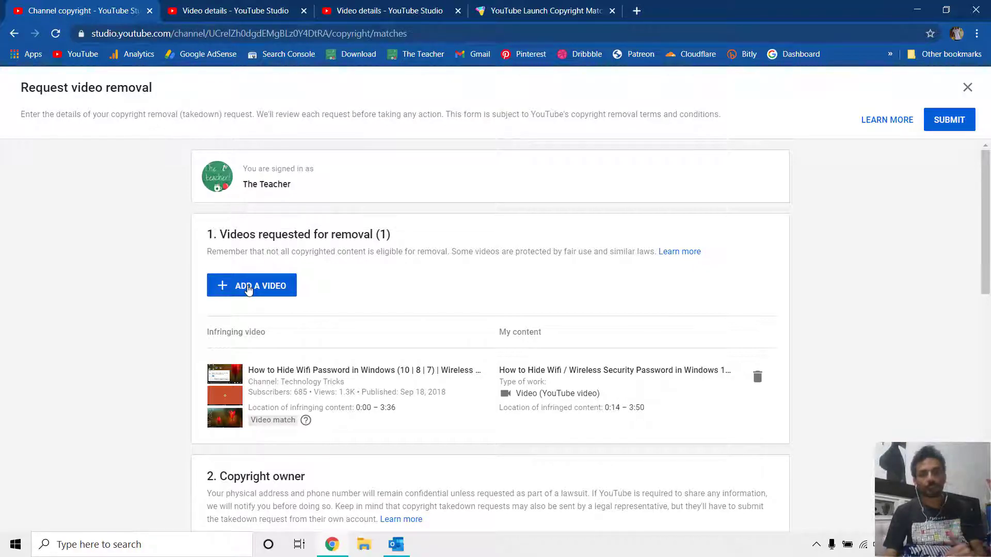
Submit the request, confirm it shows In progress under Removal requests, and go back to Matches
click(957, 123)
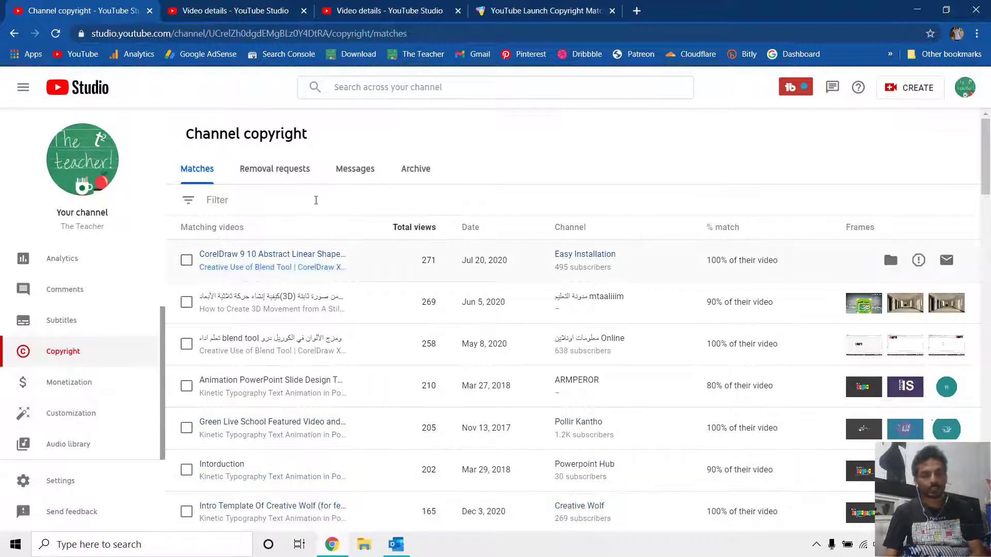
click(274, 168)
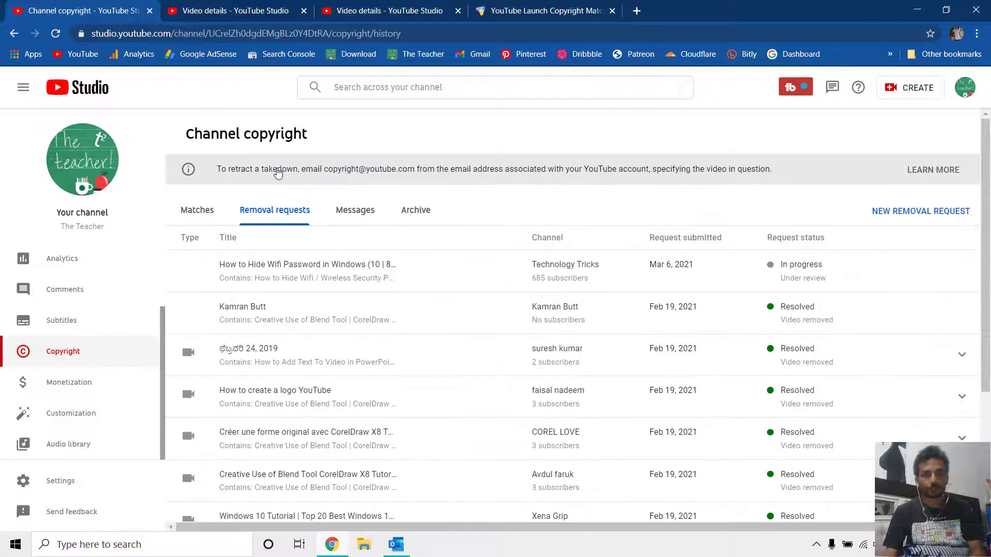
mouse_move(782, 265)
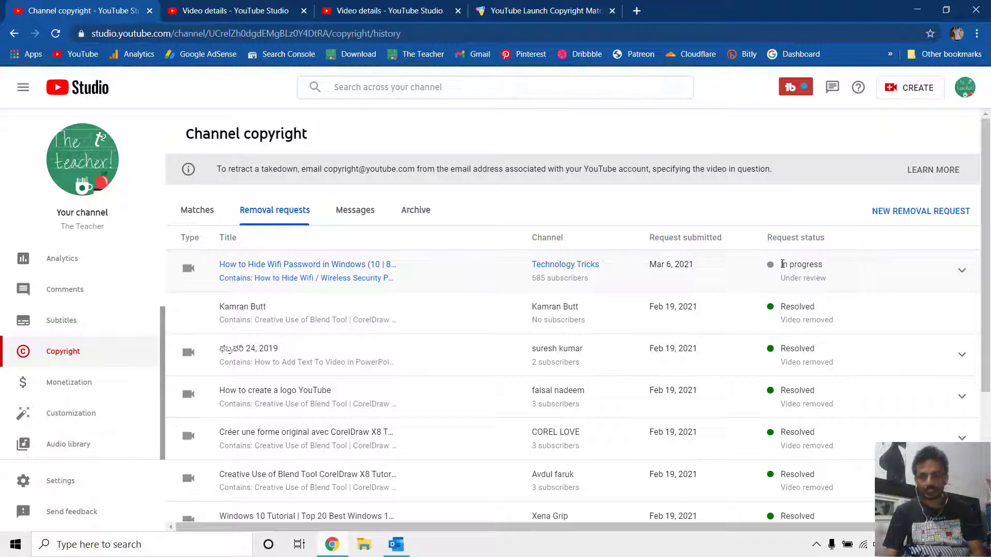
drag(780, 263, 853, 269)
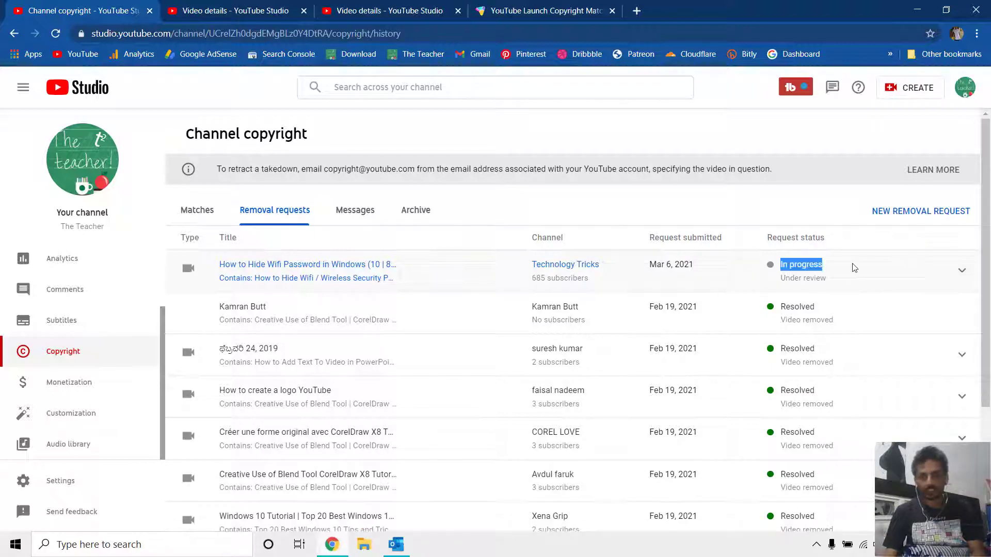
click(198, 209)
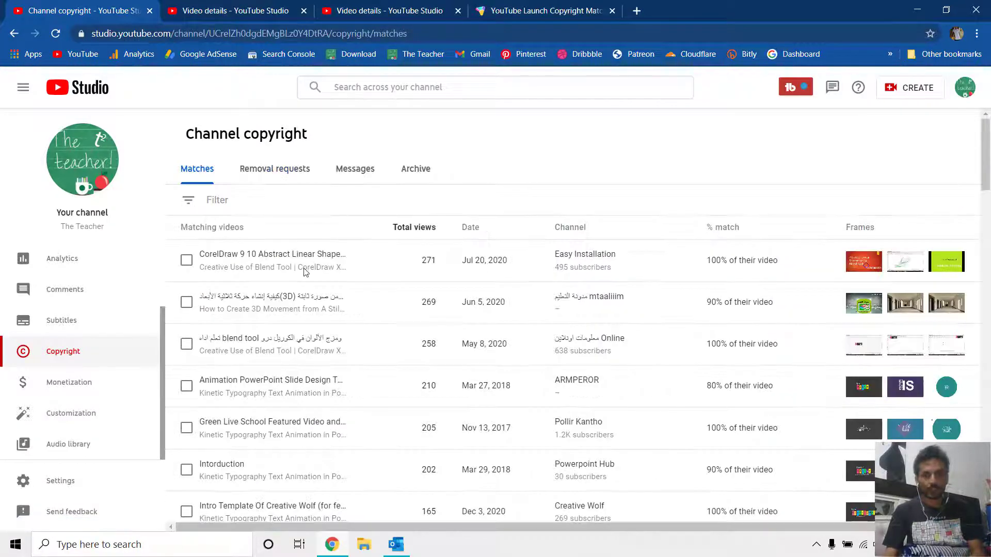
mouse_move(464, 344)
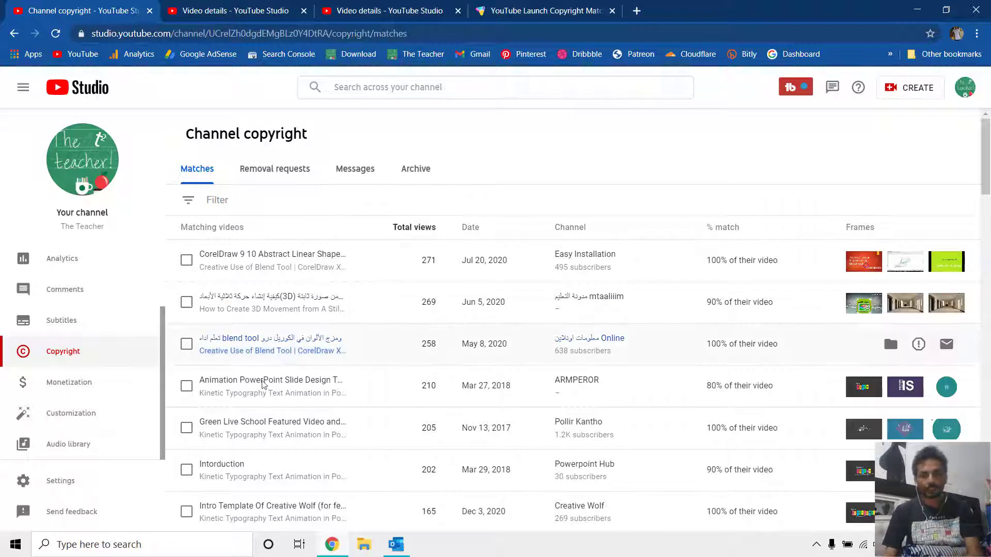
scroll(290, 372, down, 2)
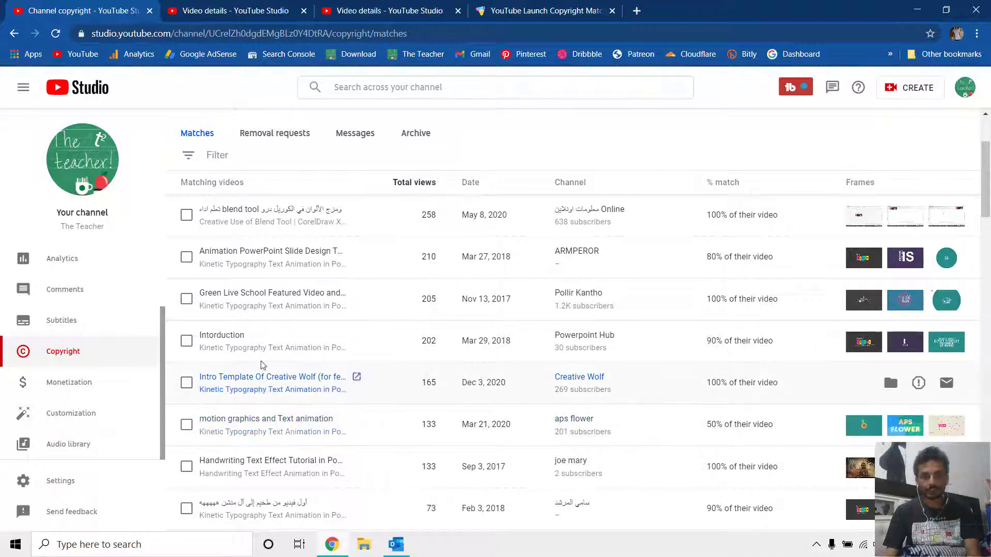
Play The Teacher's original Kinetic Typography video past the ad and expand its full description
click(245, 266)
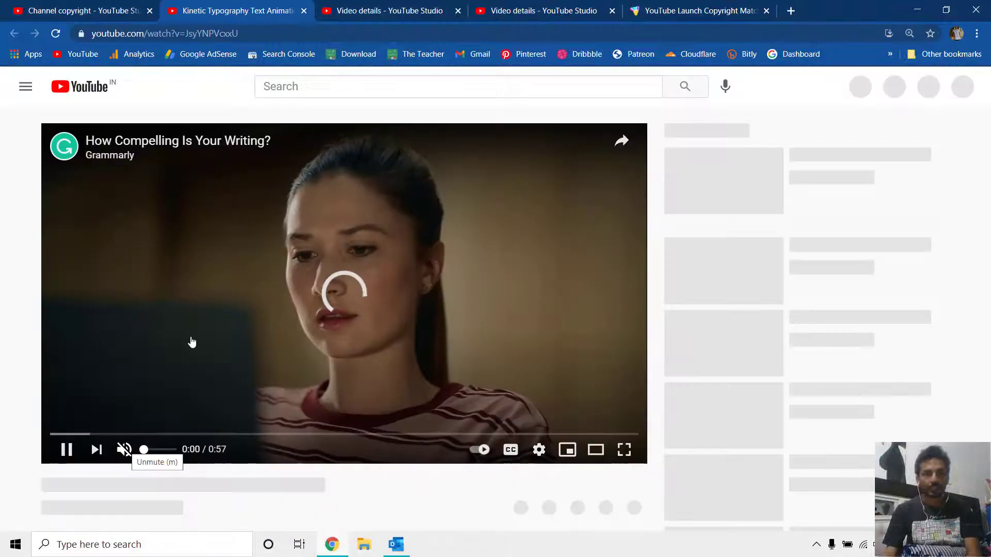
scroll(241, 338, down, 1)
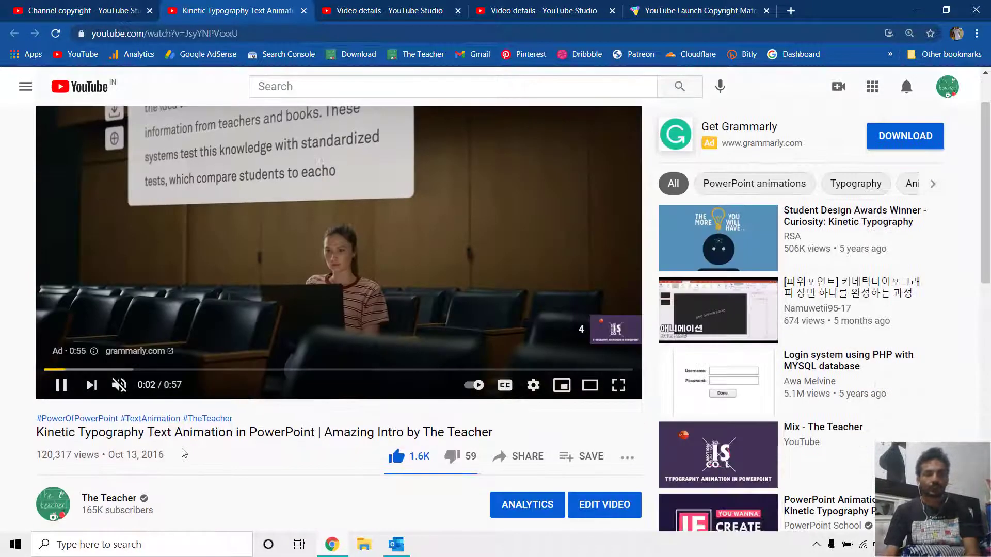
scroll(247, 361, up, 1)
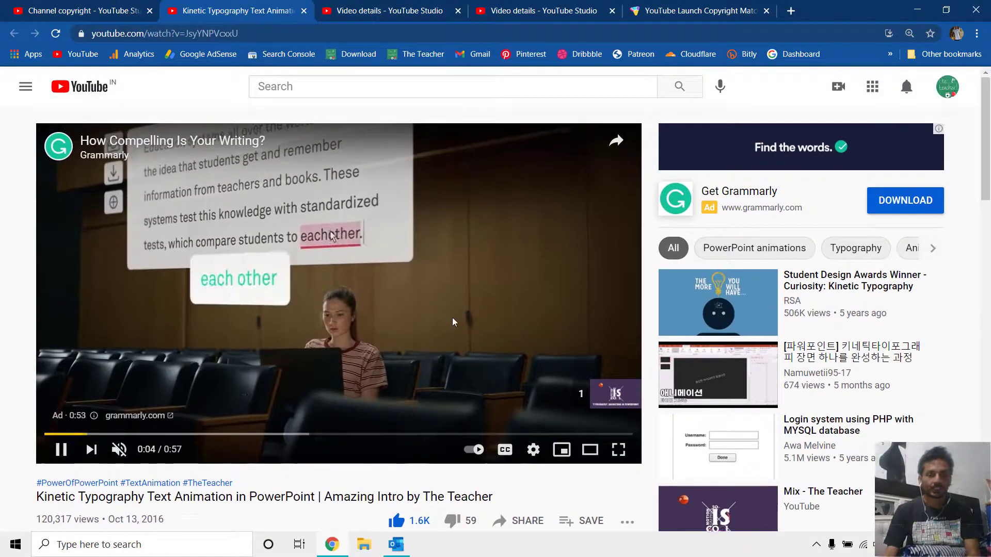
click(611, 381)
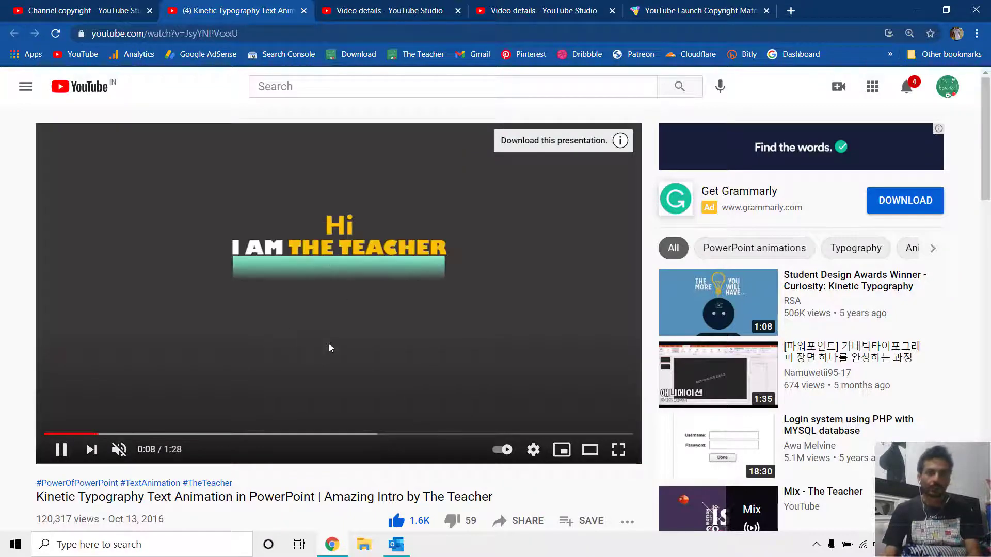
scroll(329, 343, down, 3)
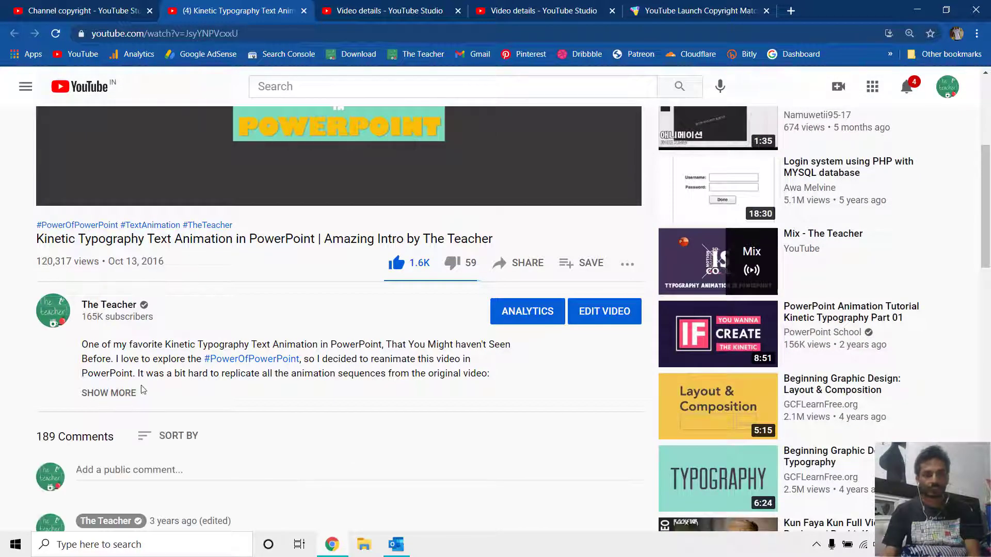
click(108, 392)
scroll(139, 333, down, 3)
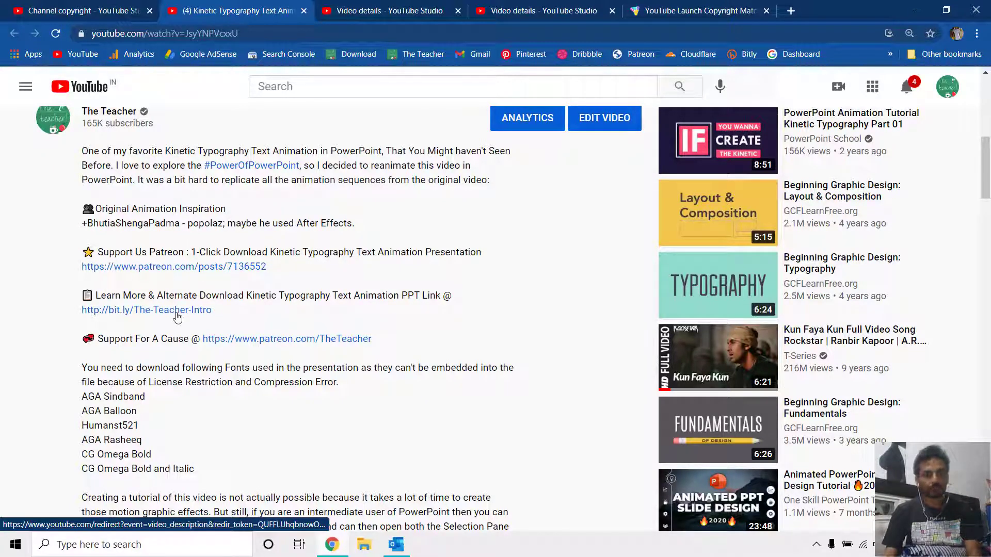
scroll(178, 315, up, 5)
scroll(178, 315, up, 5)
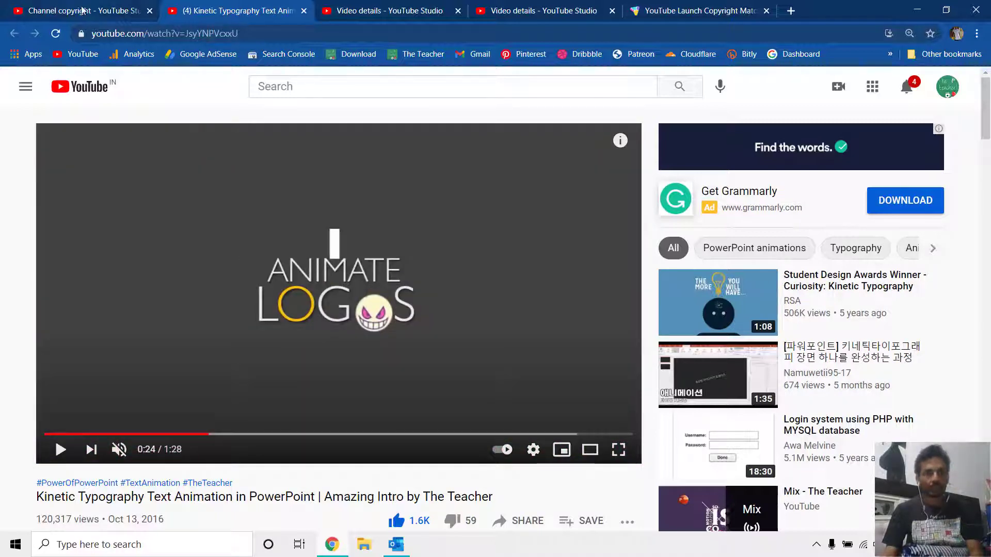
Archive the March 2018, November 2017, Intorduction and December 2020 Kinetic Typography re-upload matches
click(83, 11)
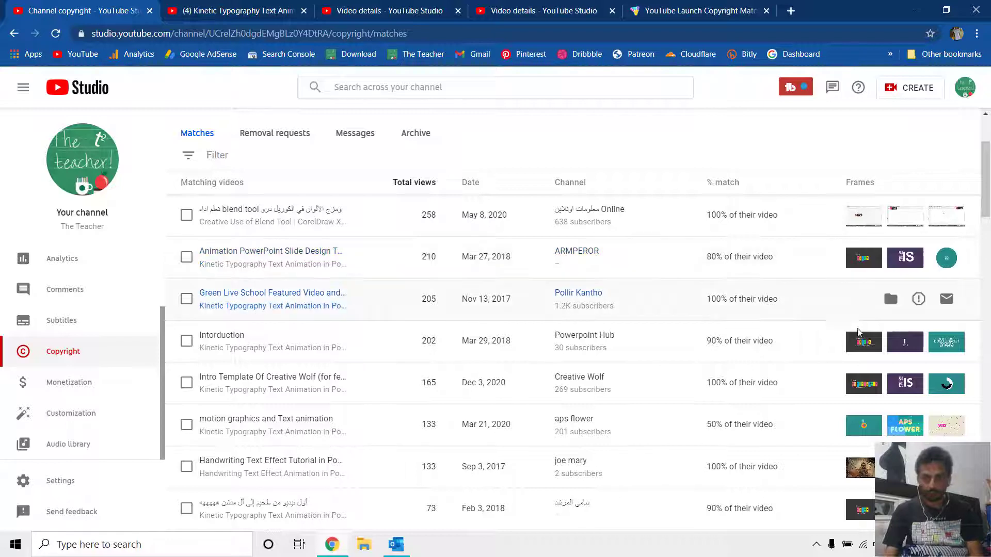
mouse_move(891, 257)
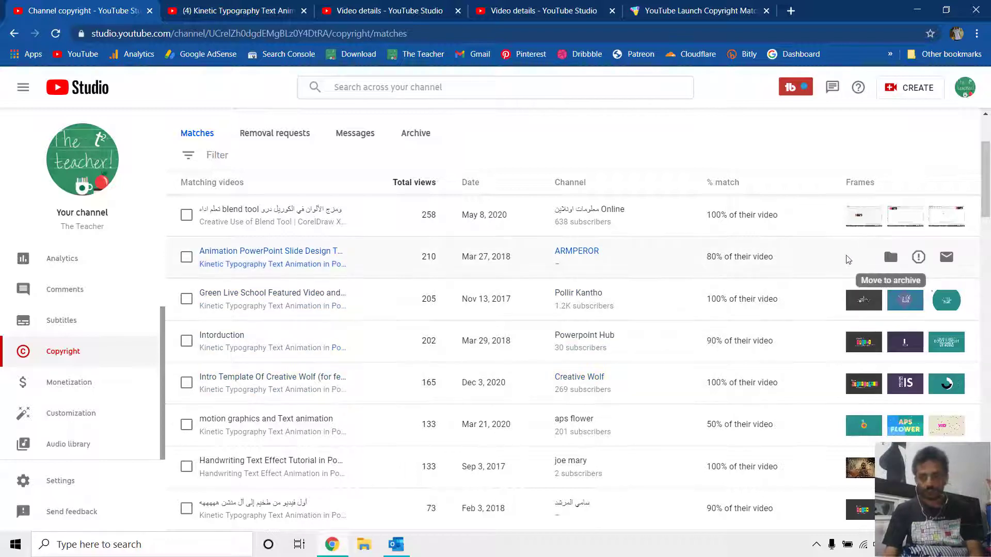
scroll(565, 255, up, 1)
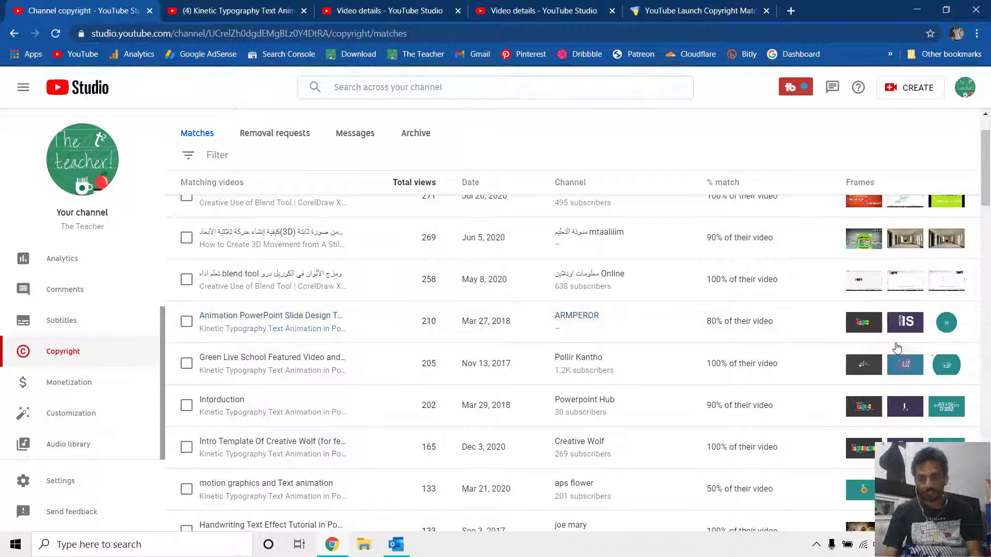
click(891, 321)
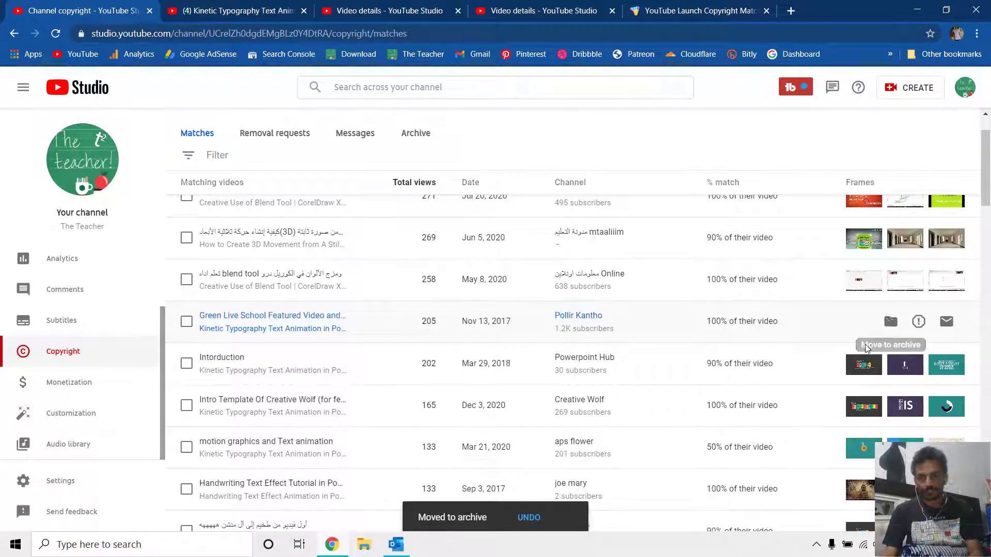
click(891, 320)
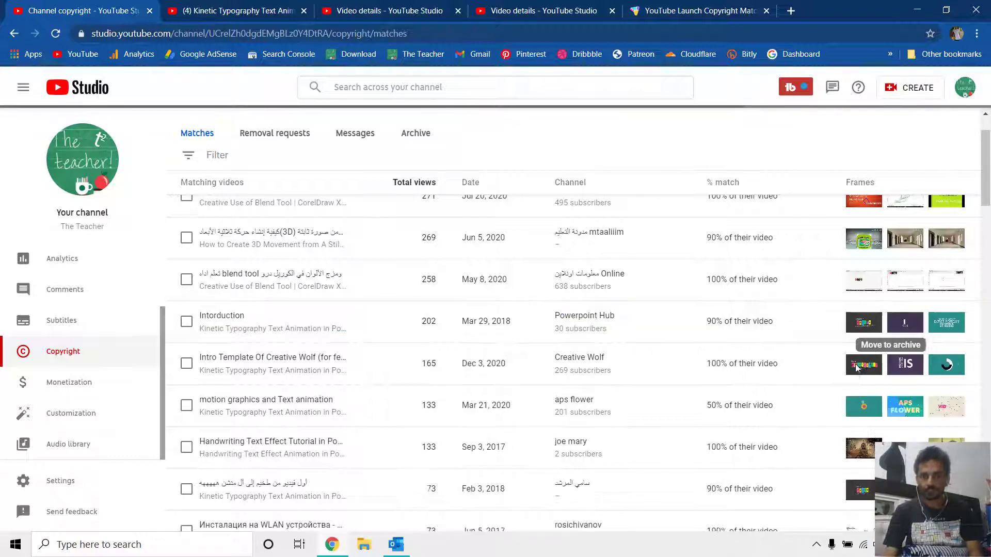
click(890, 322)
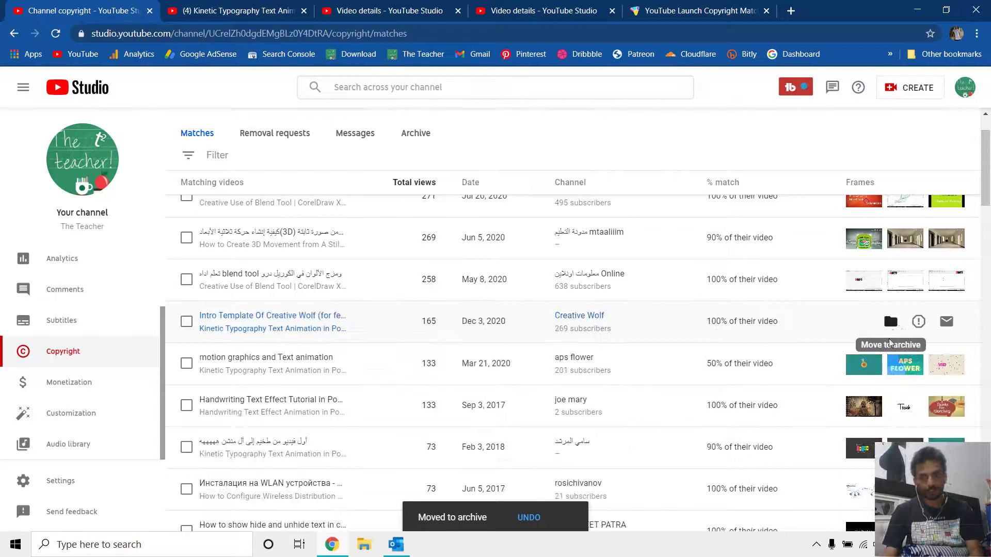
click(891, 322)
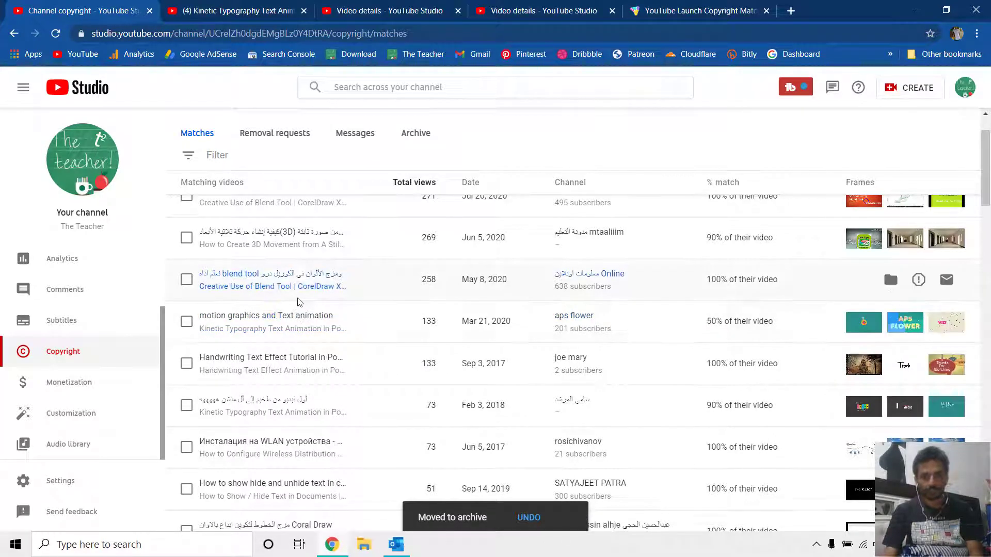
scroll(387, 325, up, 2)
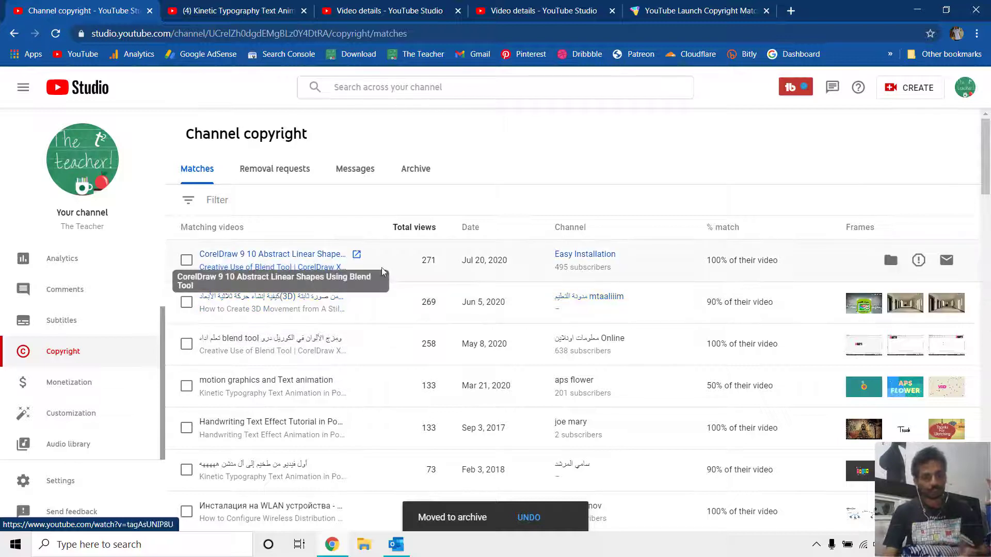